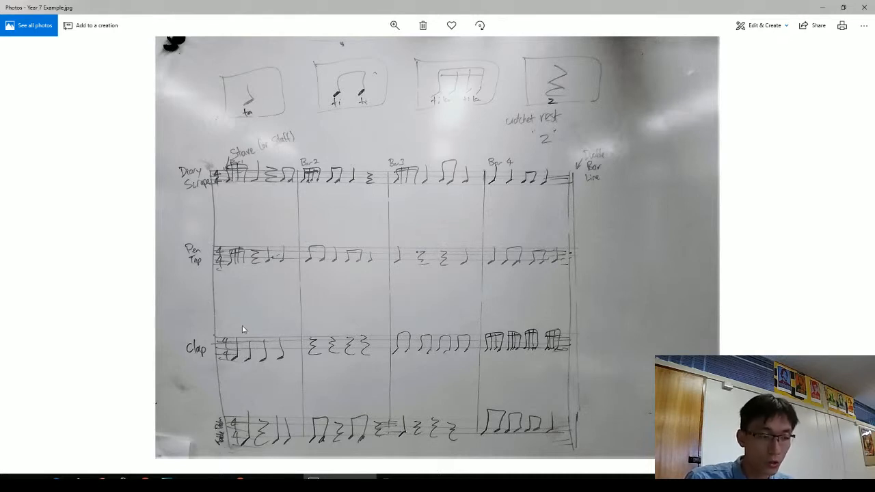
Hide the Photos window showing the Year 7 rhythm sheet to reveal the desktop.
key("super+d")
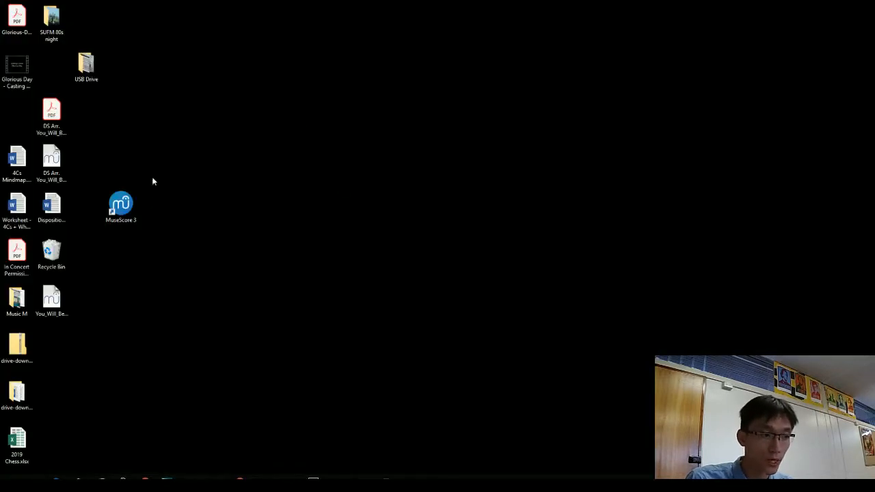
Launch MuseScore 3 and choose Create New Score from the Start Centre.
double_click(117, 206)
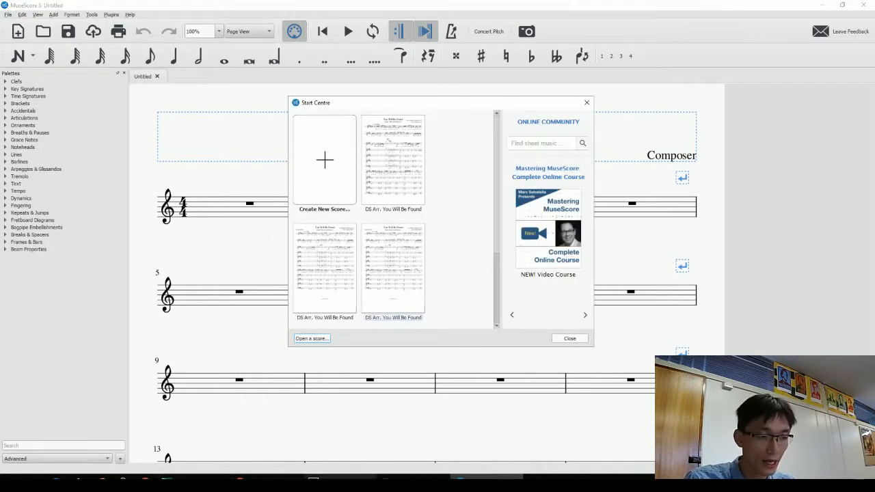
left_click(343, 480)
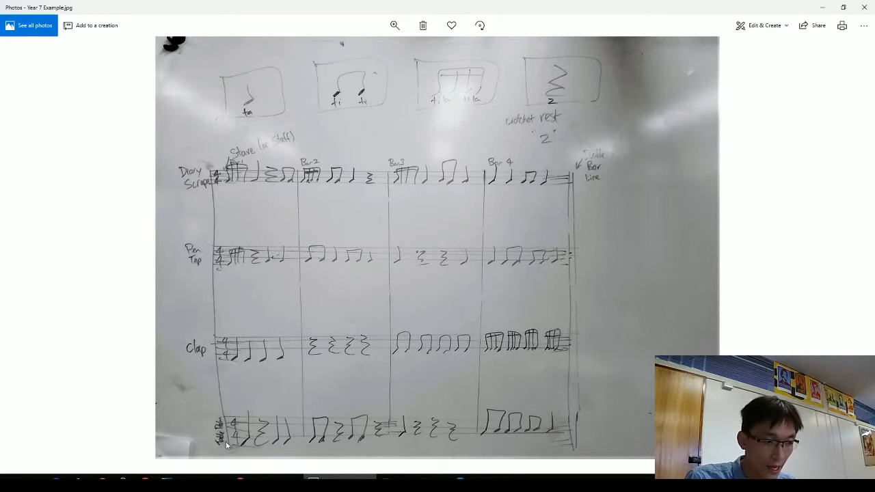
key("alt+Tab")
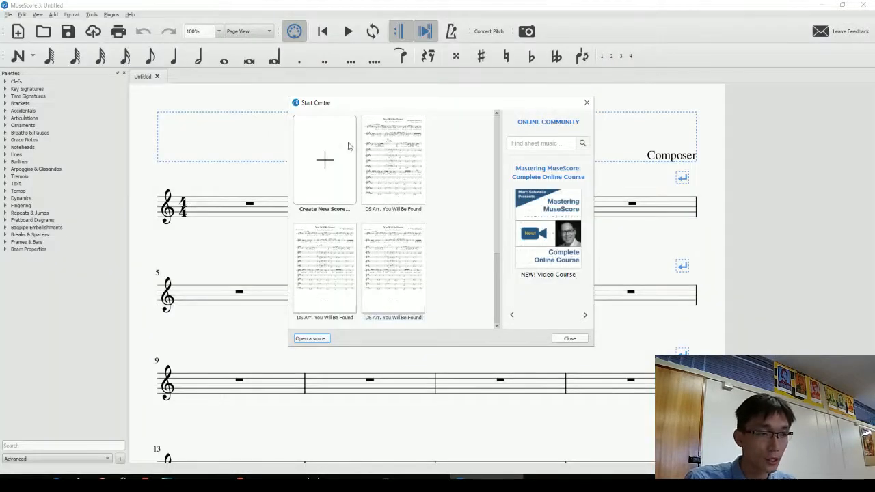
left_click(329, 164)
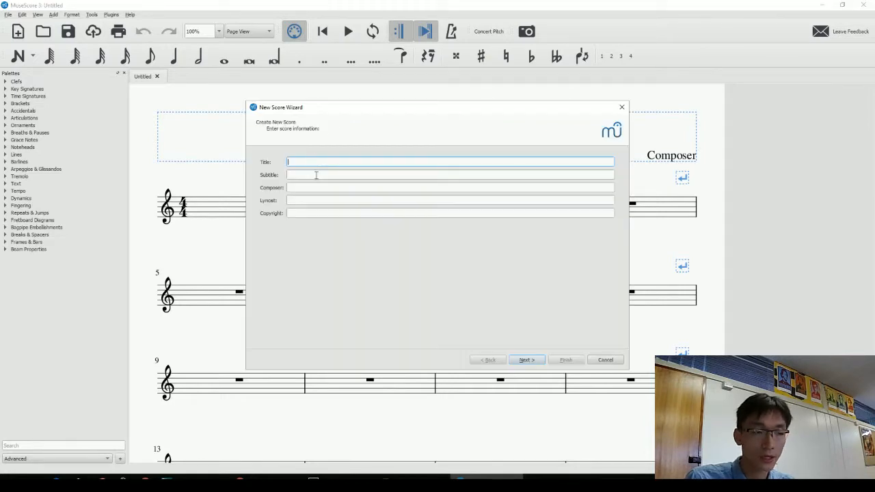
Give the new score the title Rhythm Composition and enter the composer's name.
key("alt+Tab")
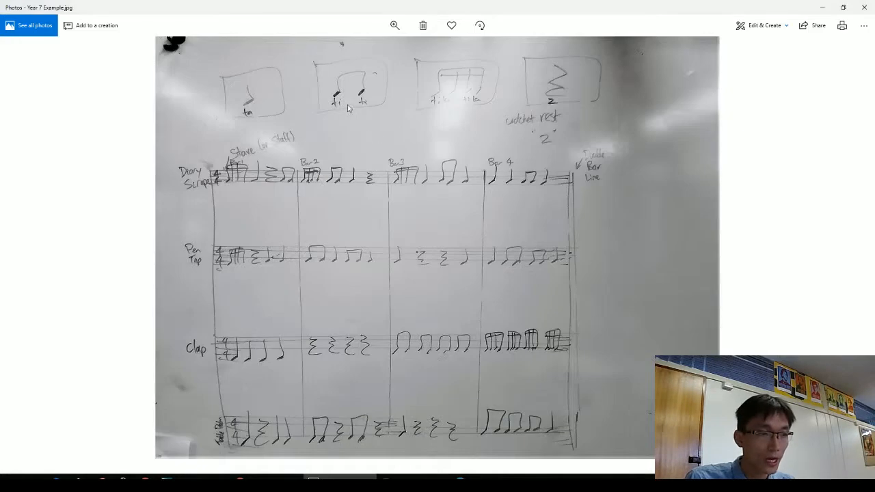
key("alt+Tab")
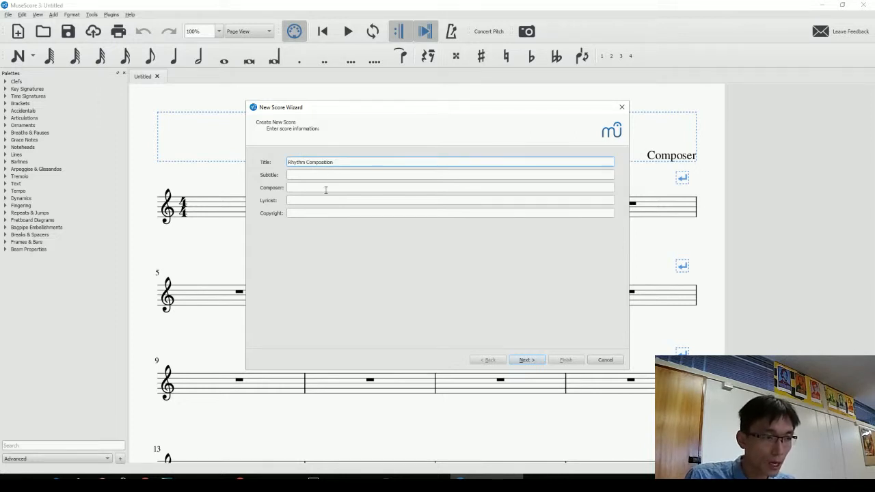
left_click(318, 187)
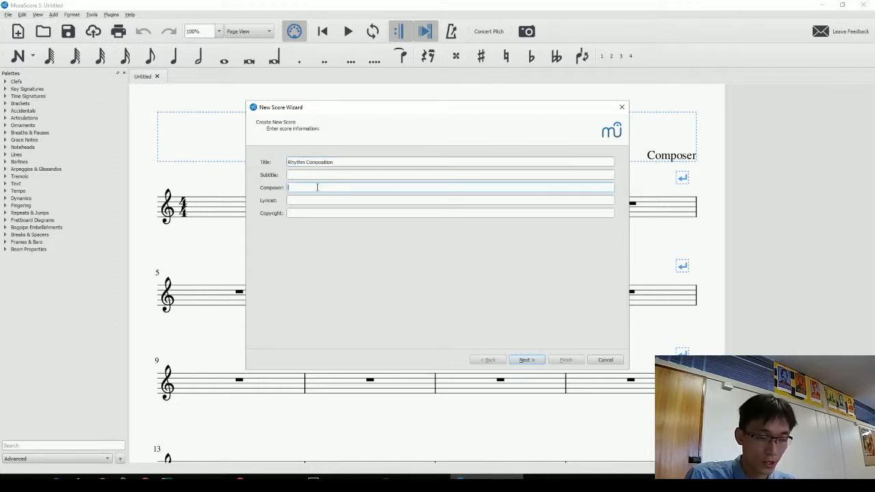
type("Mr Shaw")
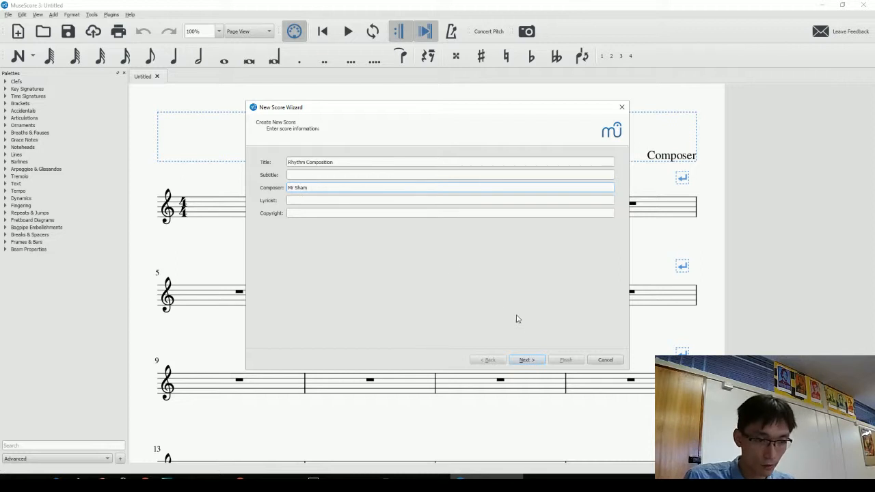
Choose to pick instruments manually instead of using a template.
left_click(533, 360)
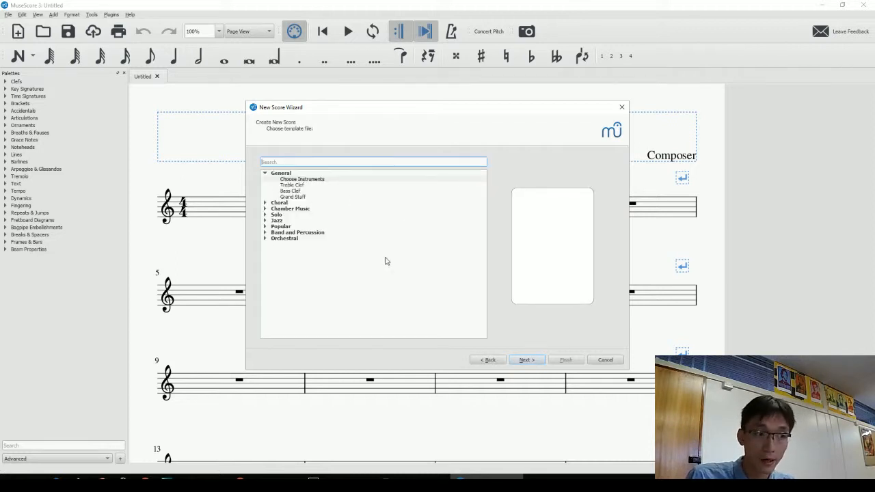
left_click_drag(332, 108, 327, 106)
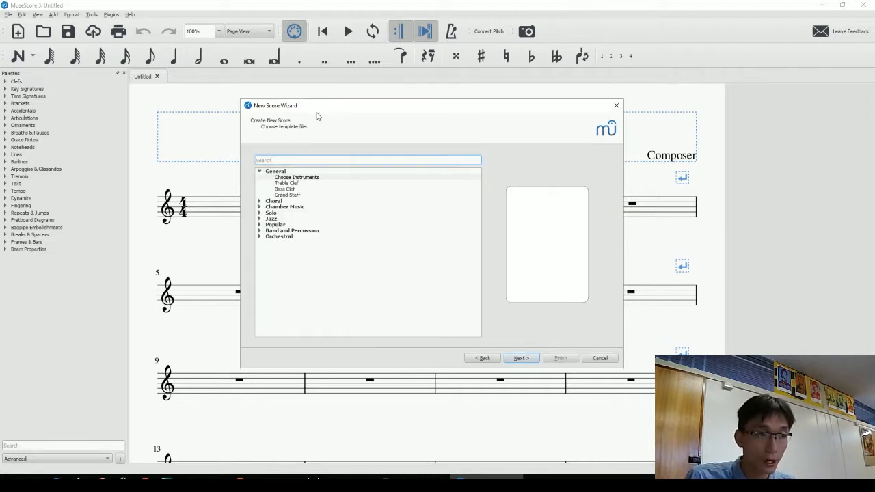
left_click(288, 177)
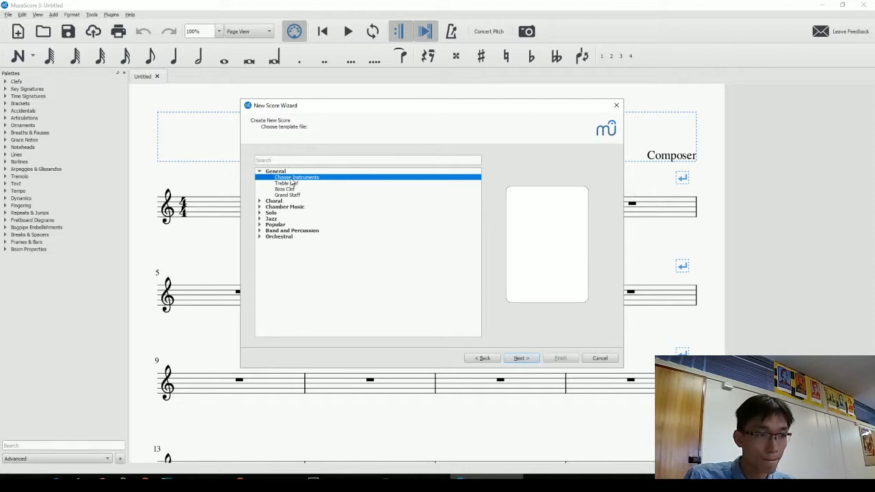
left_click(521, 358)
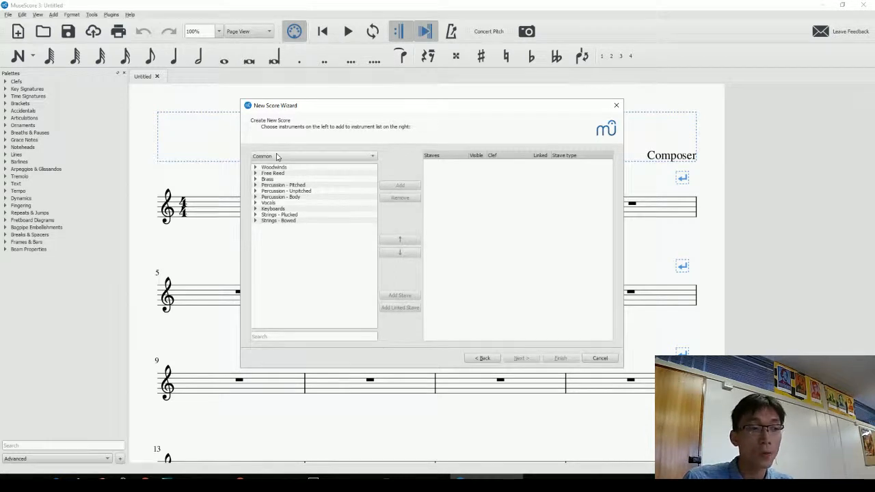
Expand Percussion - Unpitched and Percussion - Body, then add Wood Blocks.
key("alt+Tab")
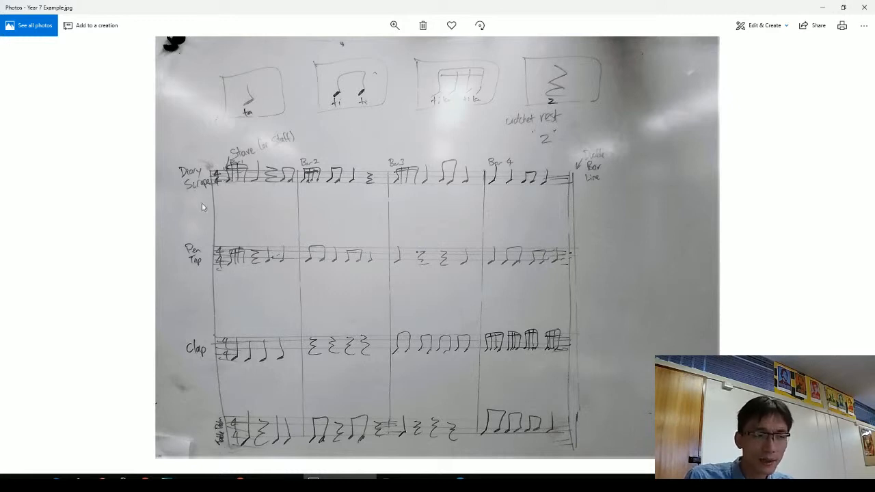
key("alt+Tab")
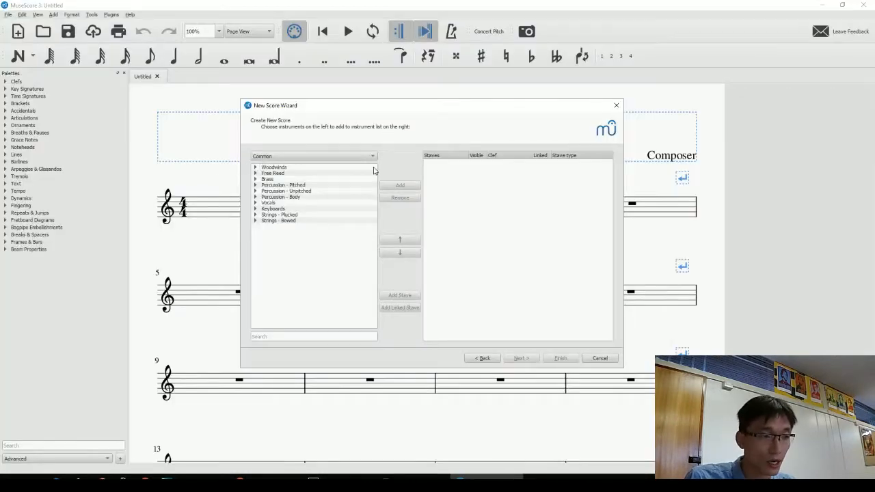
left_click(255, 191)
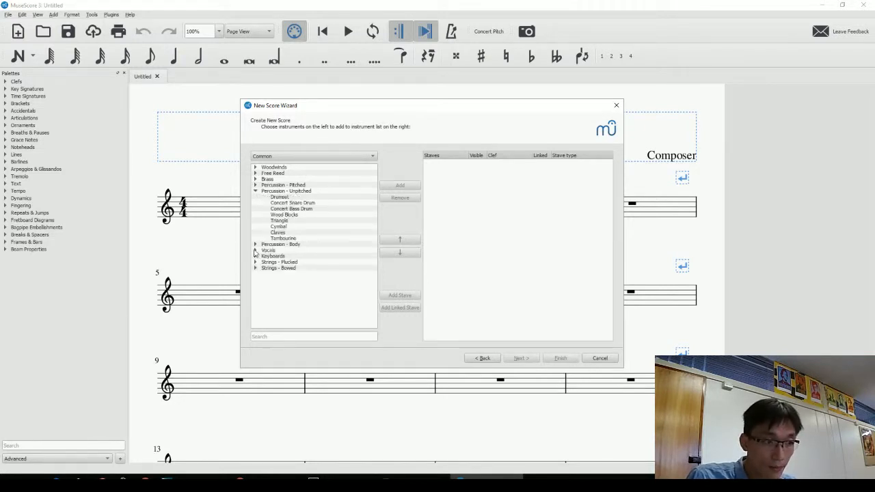
left_click(255, 244)
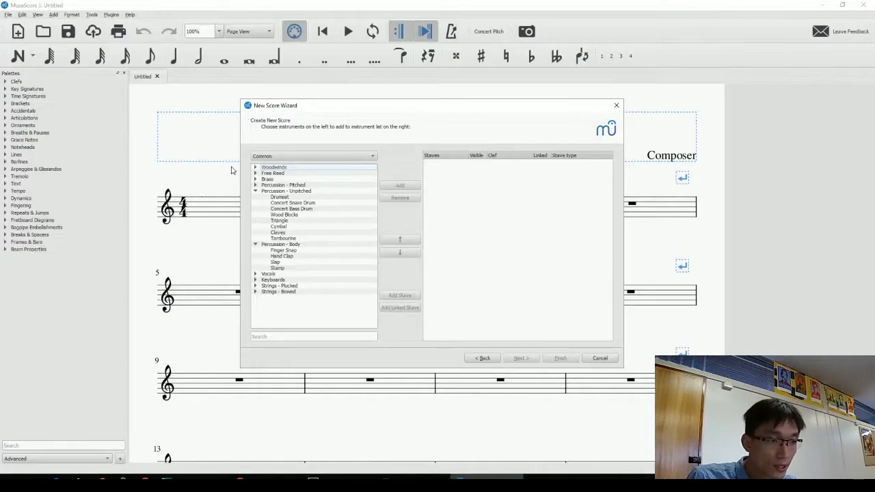
left_click(301, 216)
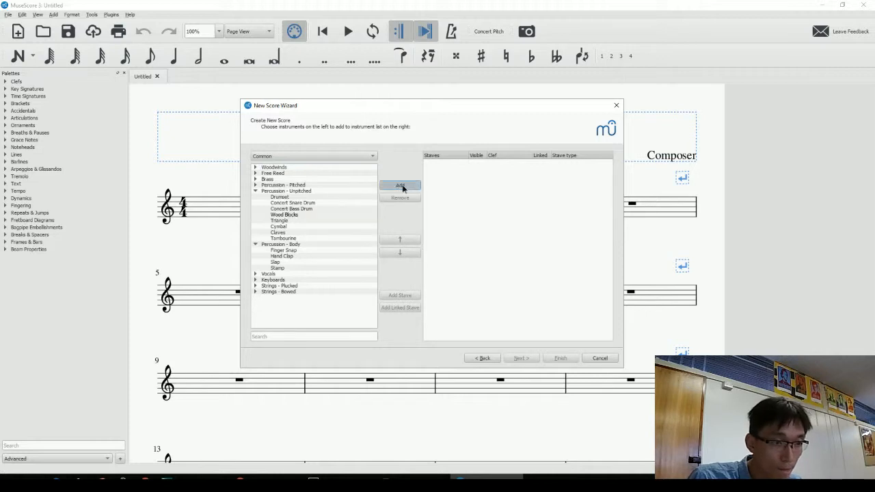
left_click(400, 186)
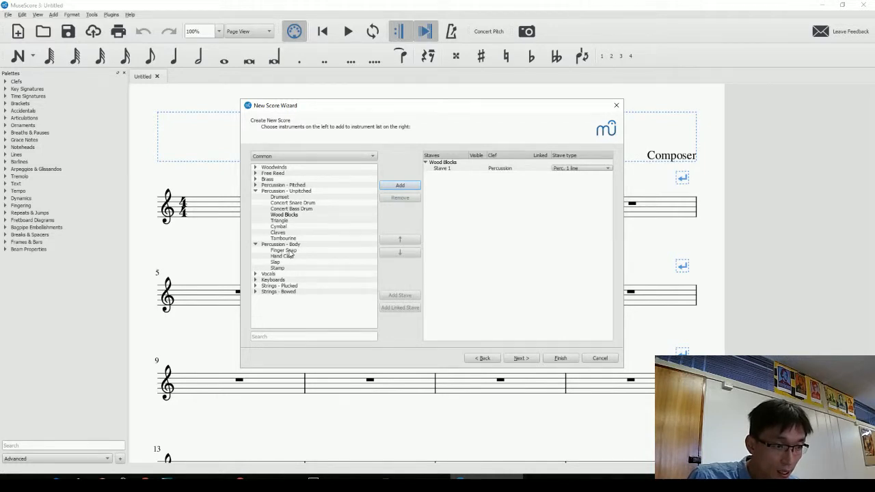
Add Finger Snap, Hand Clap and Stamp to the score's instruments.
left_click(283, 250)
left_click(400, 186)
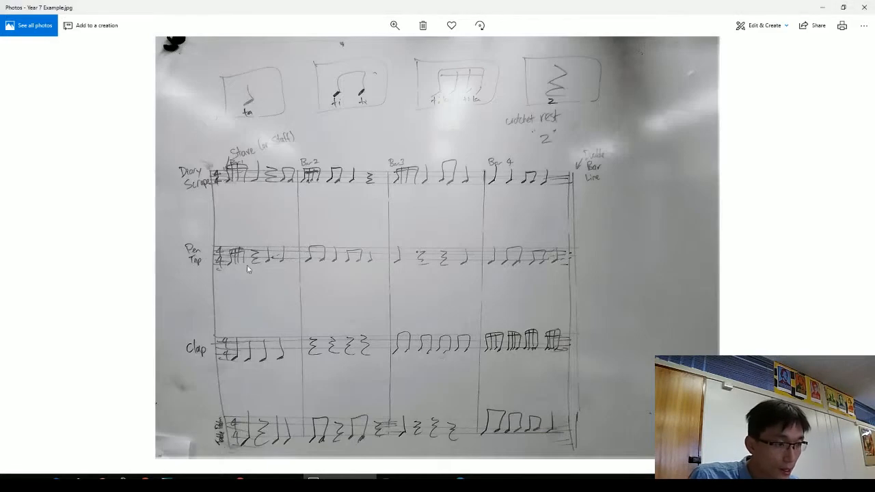
key("alt+Tab")
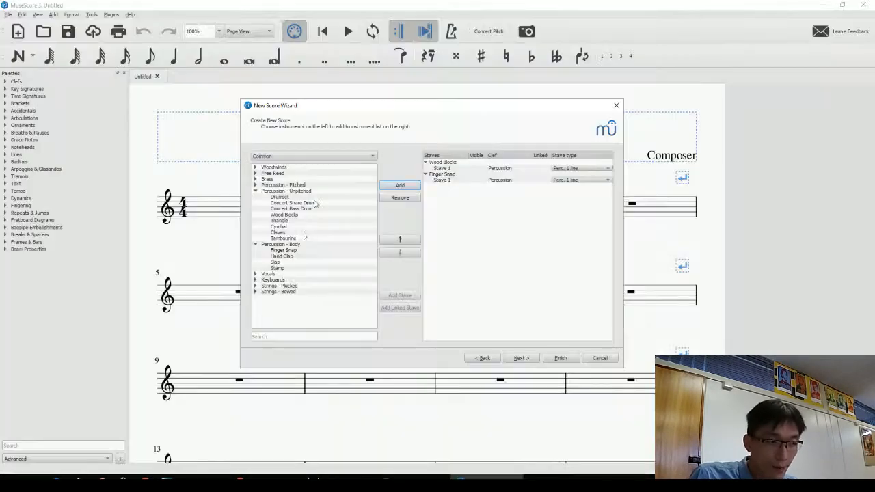
left_click(288, 257)
left_click(401, 186)
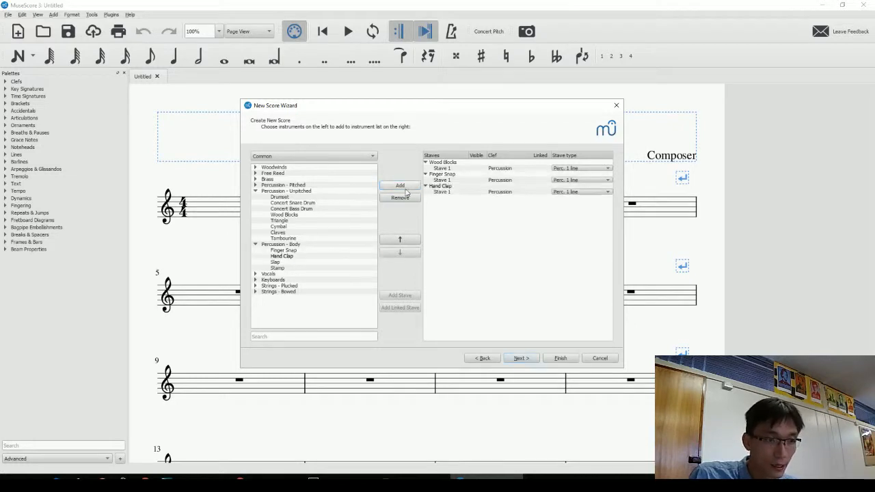
key("alt+Tab")
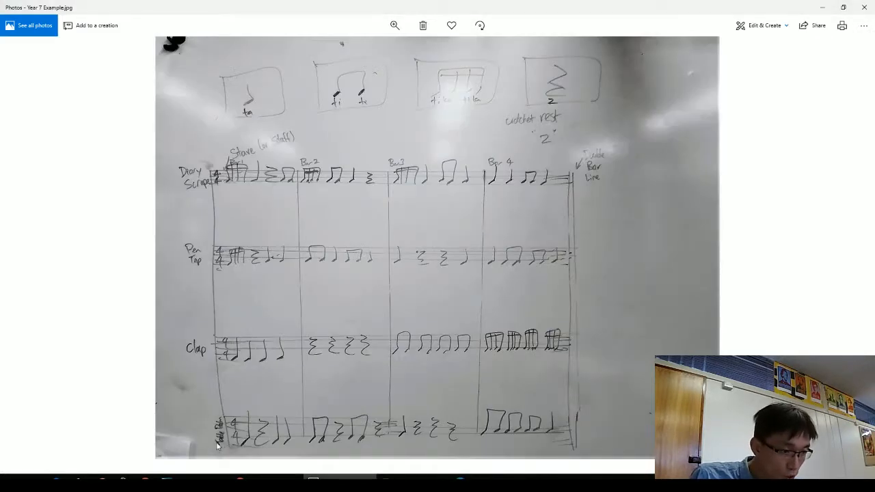
key("alt+Tab")
left_click(283, 270)
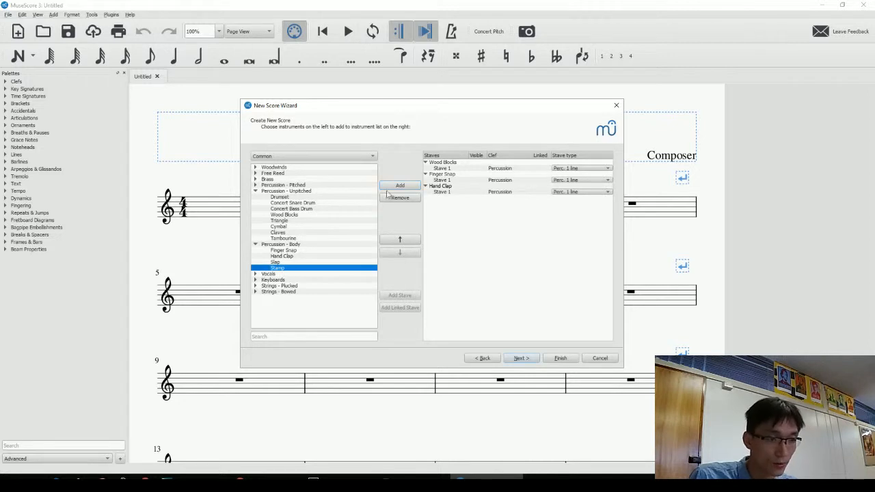
left_click(400, 185)
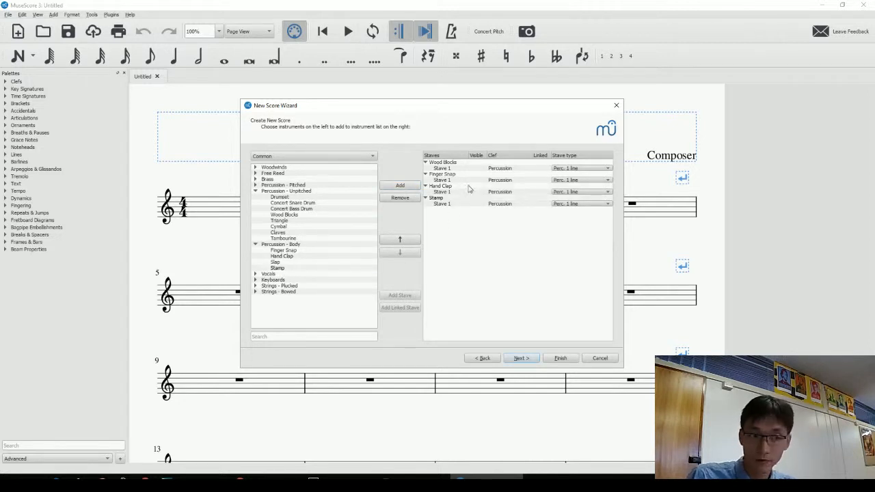
Check the four chosen instruments, keeping Stamp below Hand Clap, and continue to key signature and tempo.
left_click(443, 163)
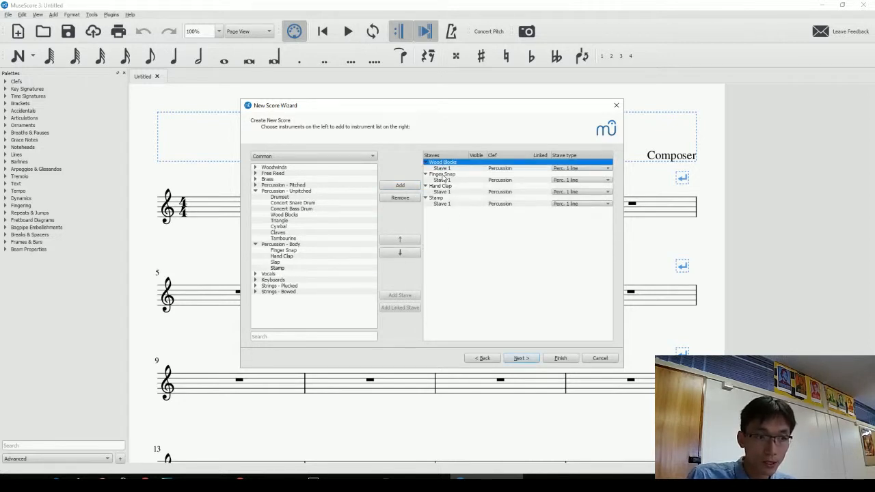
left_click(444, 179)
left_click(445, 187)
left_click(442, 198)
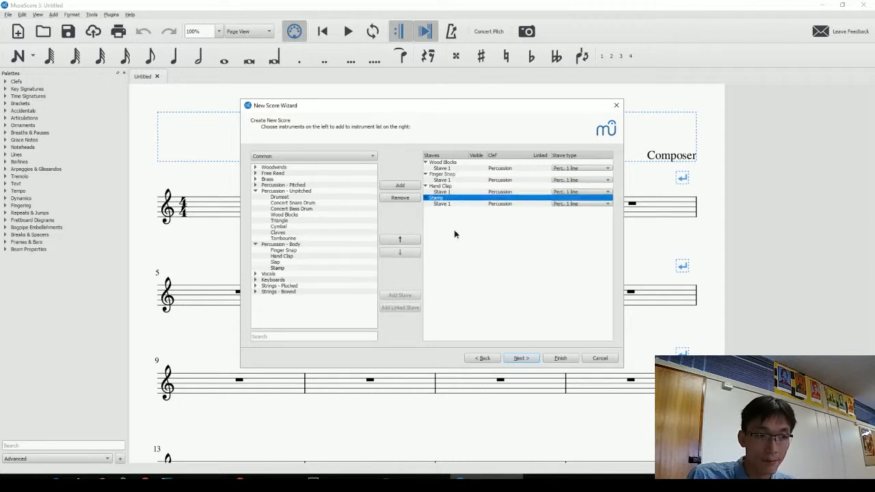
left_click(408, 242)
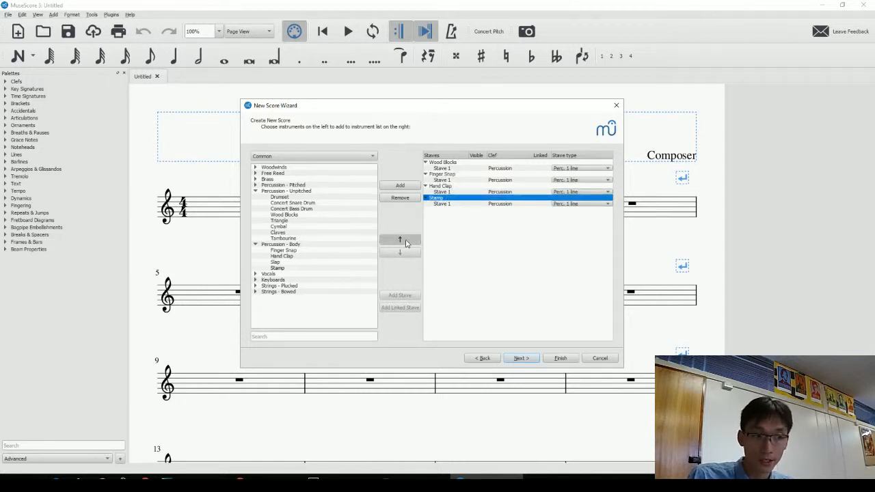
left_click(408, 253)
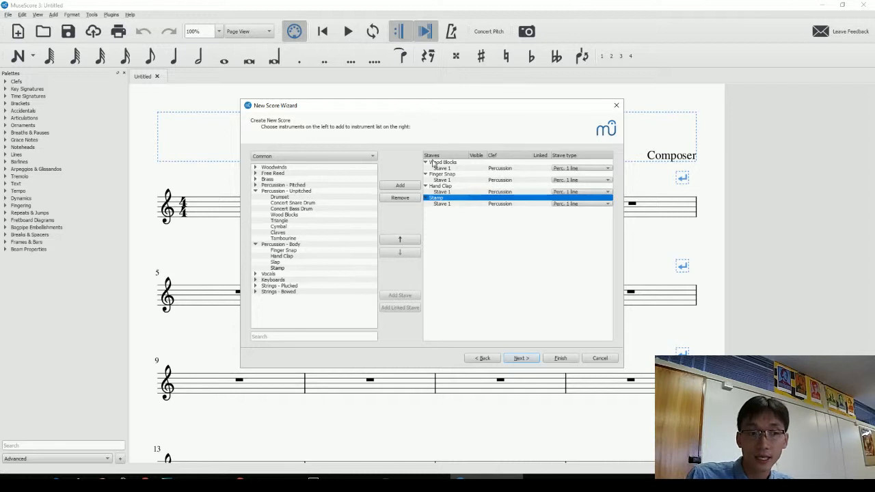
key("alt+Tab")
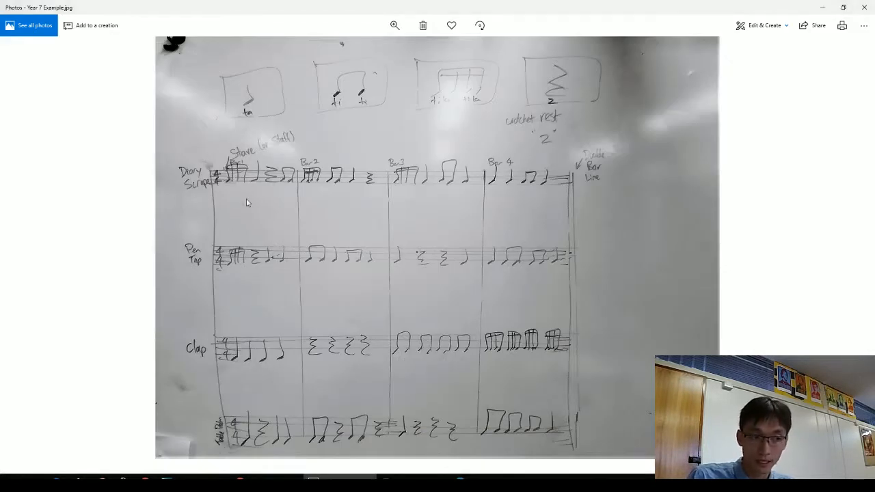
key("alt+Tab")
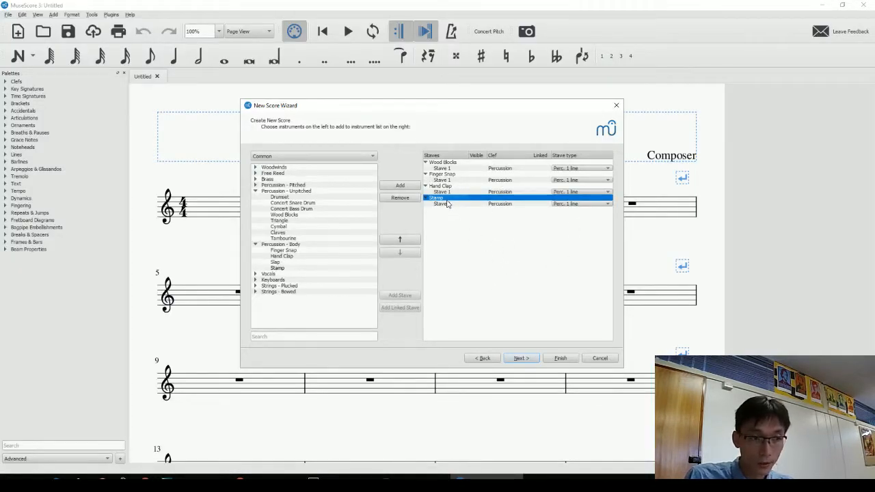
left_click(523, 358)
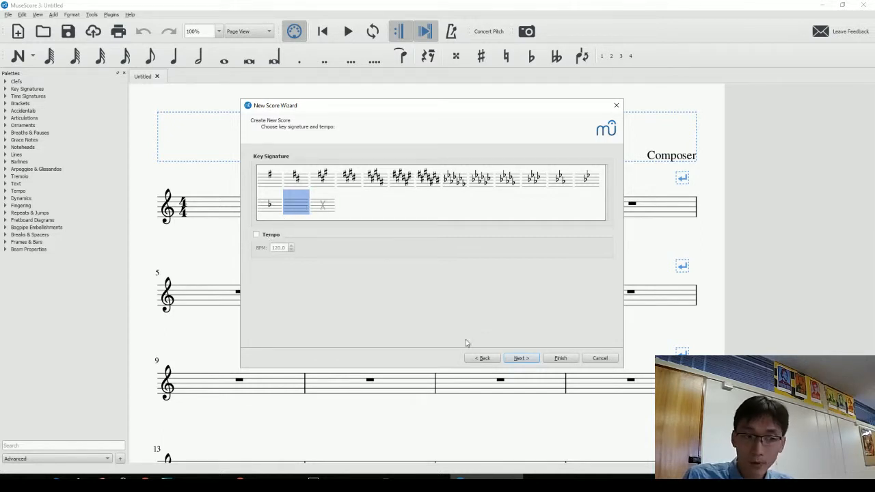
Keep 4/4 time, set 4 bars, and finish creating the score.
left_click(521, 359)
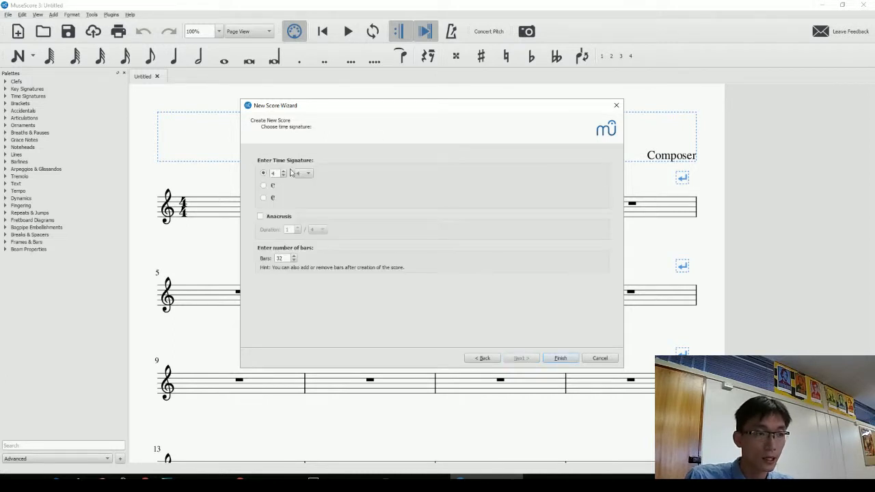
key("alt+Tab")
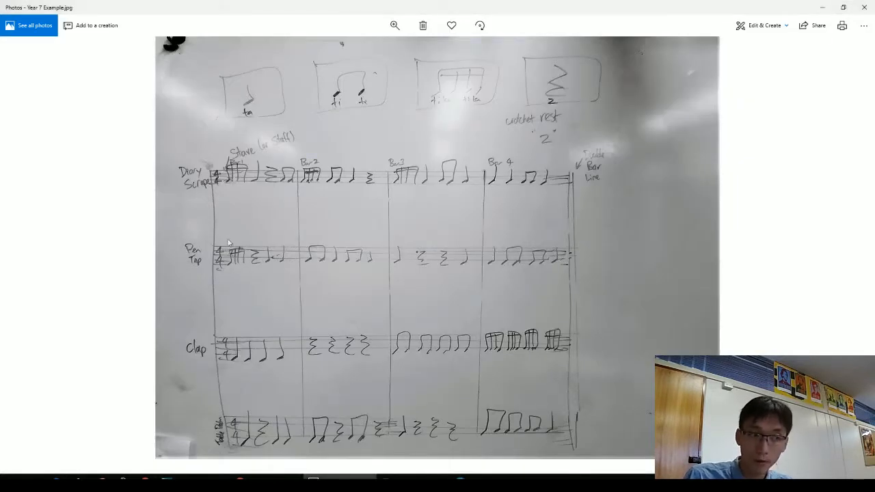
key("alt+Tab")
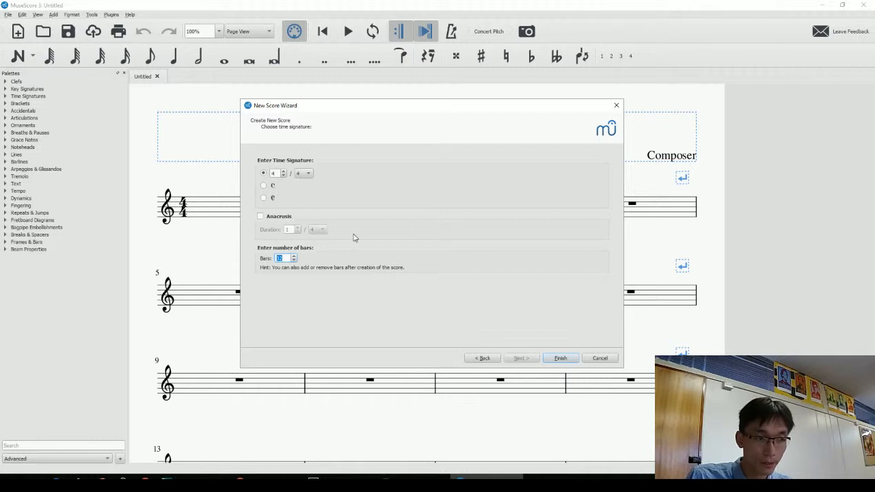
type("4")
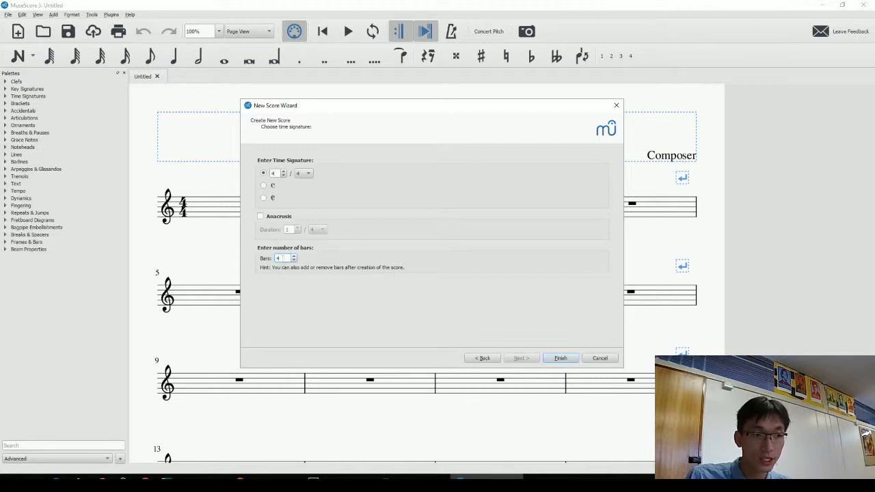
left_click(561, 358)
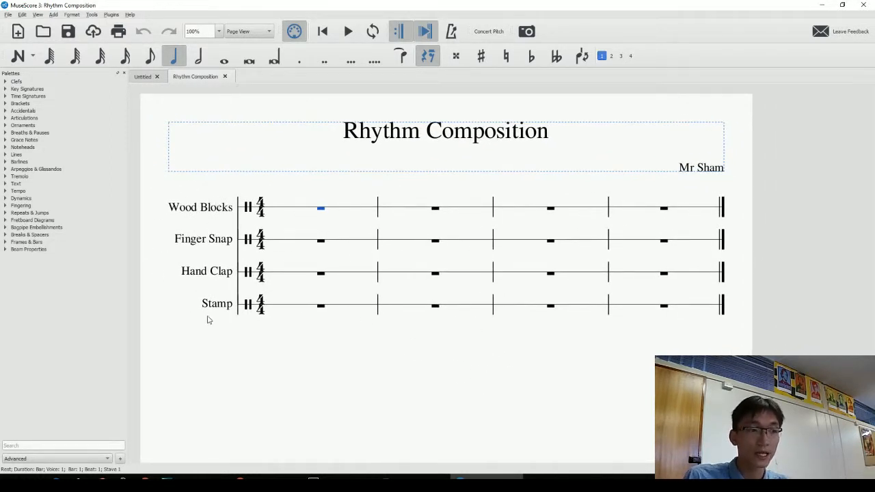
Open Staff/Part Properties for the Wood Blocks stave.
left_click(219, 209)
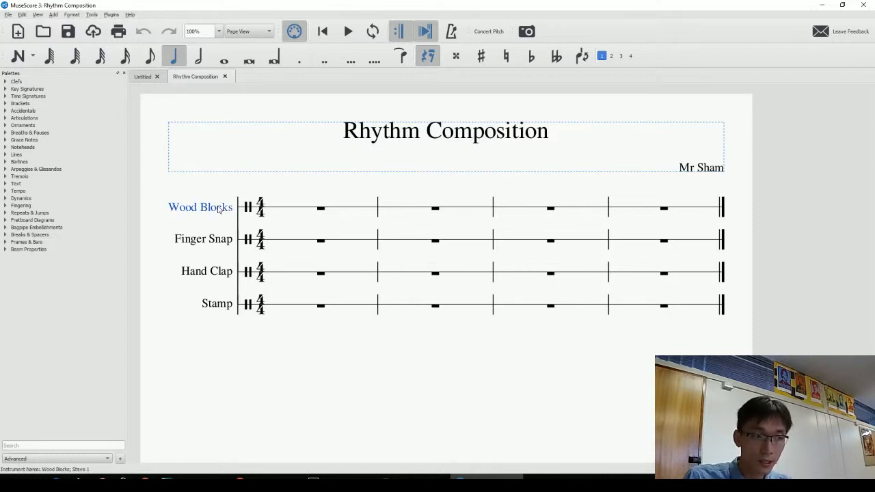
right_click(219, 210)
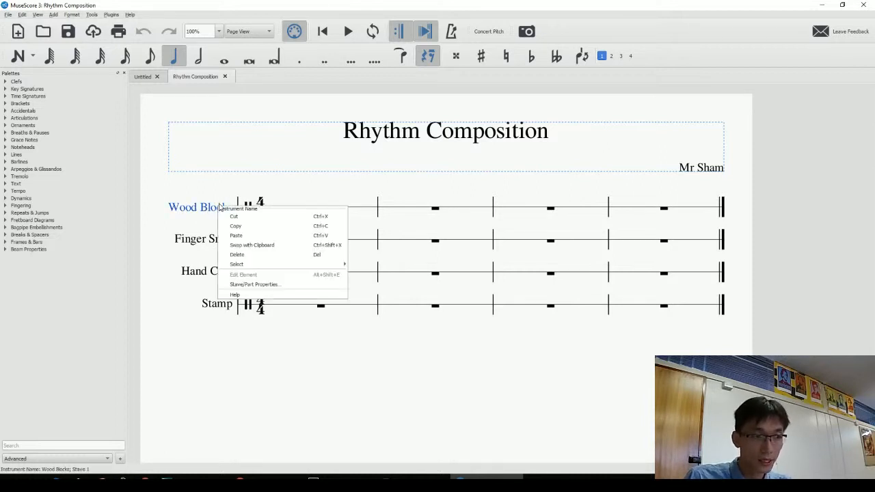
left_click(262, 286)
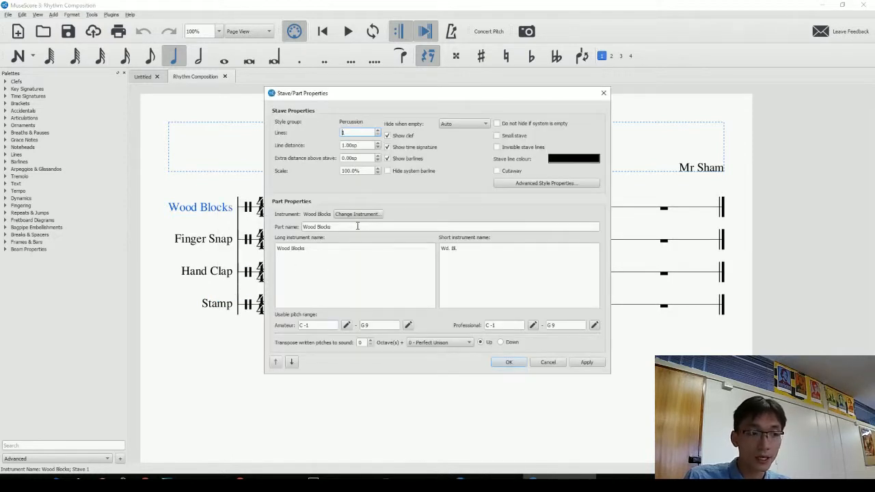
left_click_drag(357, 226, 301, 228)
left_click(340, 254)
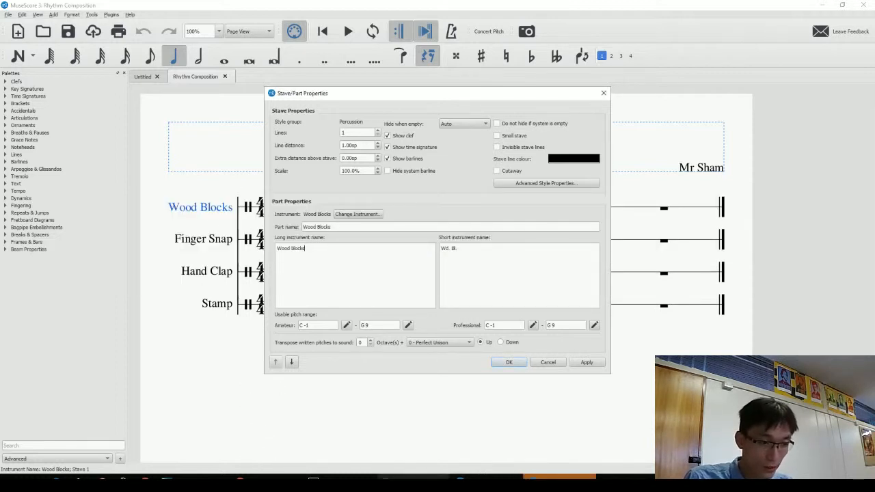
left_click(344, 478)
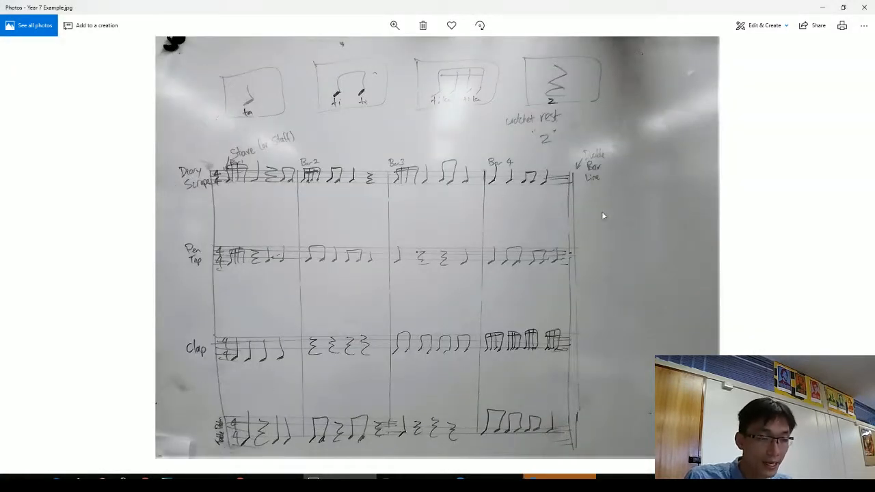
left_click(558, 478)
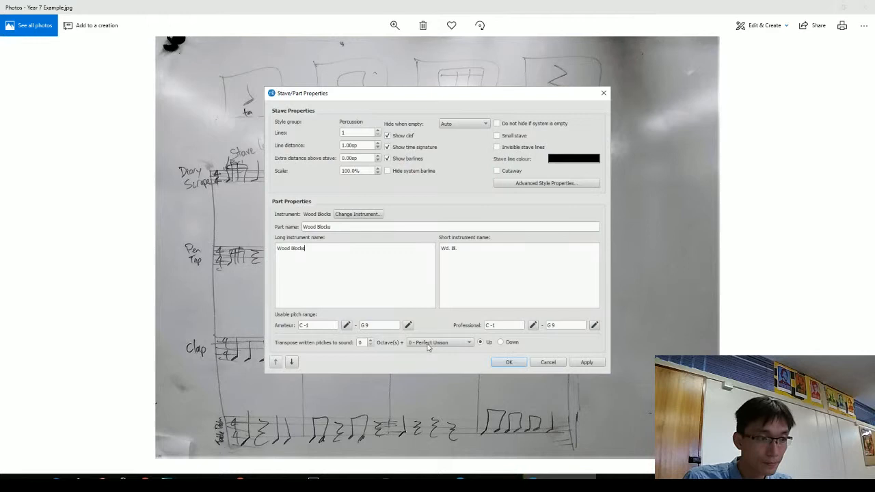
Set the part, long and short instrument names to Diary Scrape and confirm.
left_click(350, 225)
key("ctrl+a")
type("Dia")
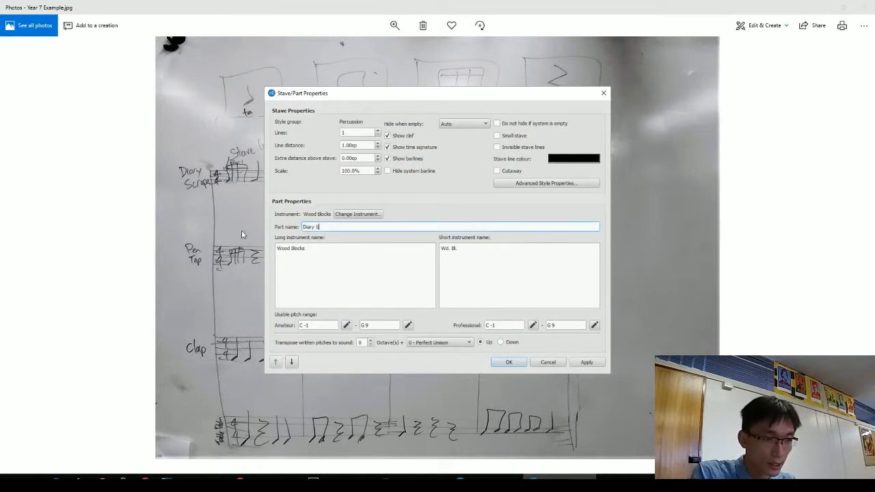
type("ry Scrape")
key("ctrl+a")
key("ctrl+c")
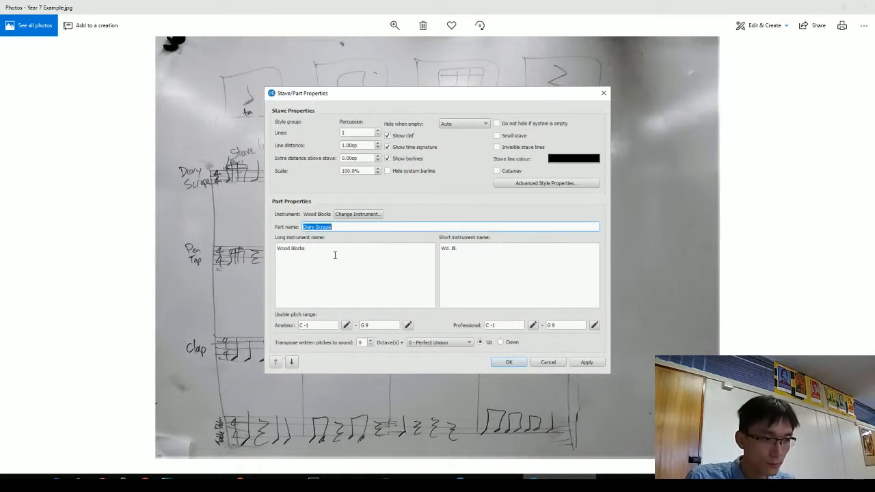
left_click(335, 253)
key("ctrl+a")
key("ctrl+v")
left_click(503, 252)
key("ctrl+v")
key("ctrl+a")
key("ctrl+v")
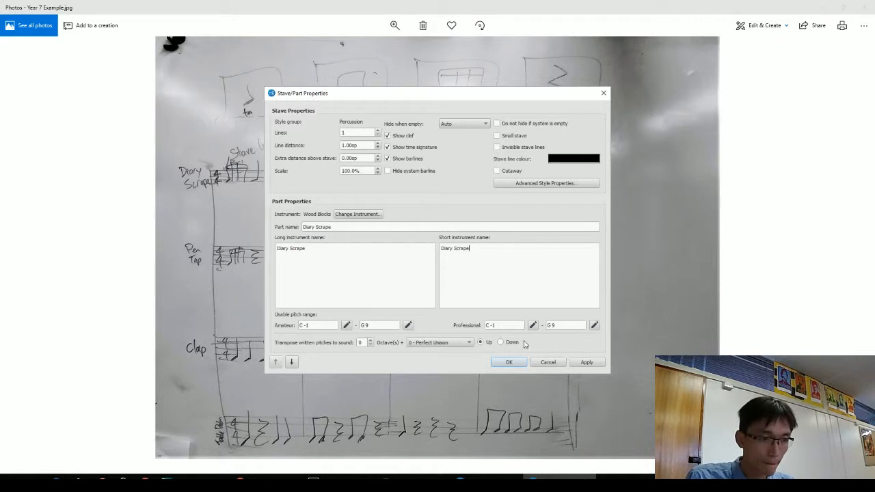
left_click(509, 361)
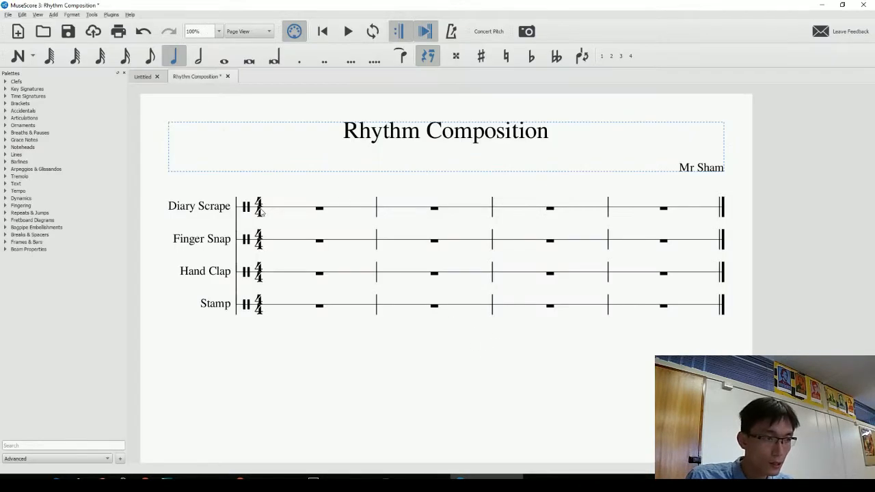
Rename the Finger Snap stave to Pen Tap, including its long and short names.
right_click(216, 246)
left_click(260, 323)
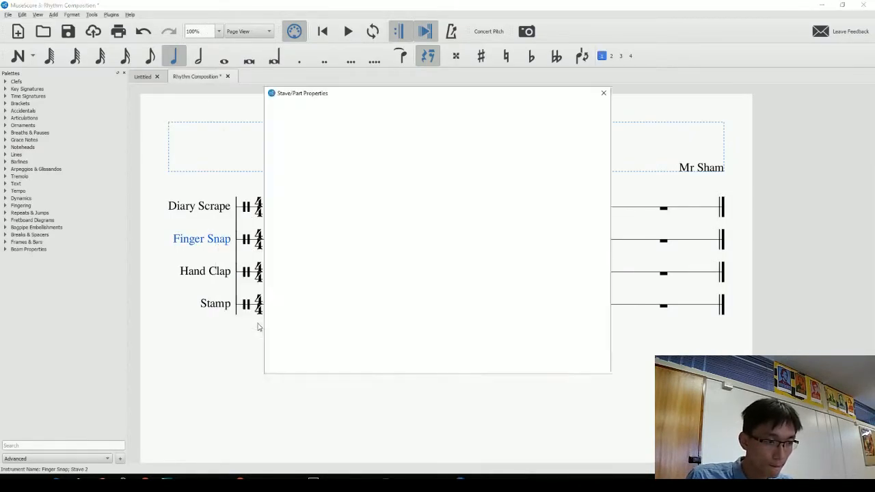
key("alt+Tab")
key("alt+Tab")
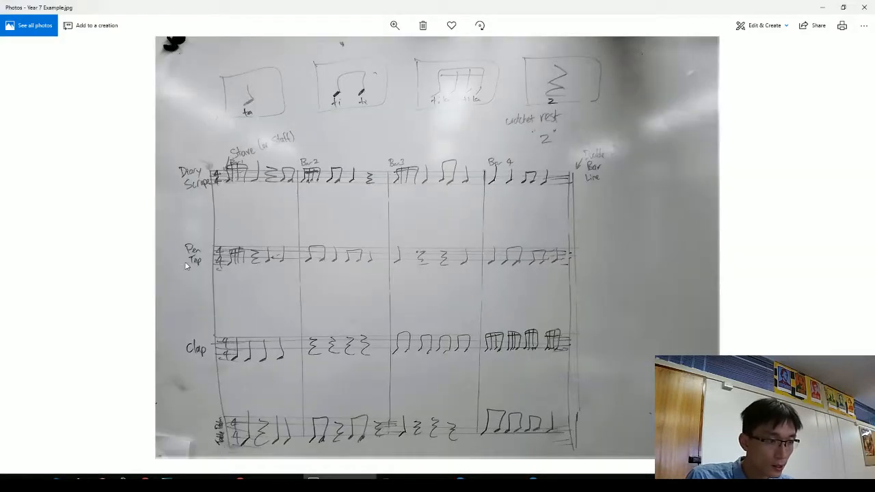
left_click_drag(348, 226, 224, 225)
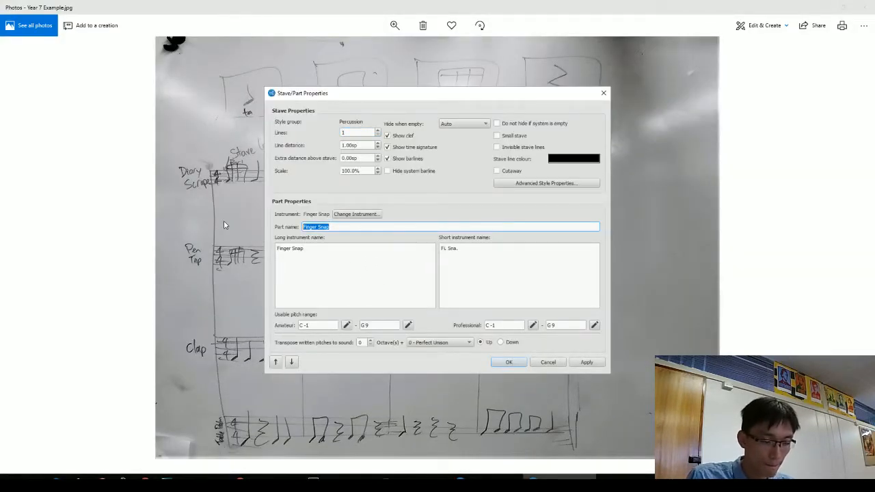
type("F")
type("en Tap")
key("ctrl+a")
key("ctrl+c")
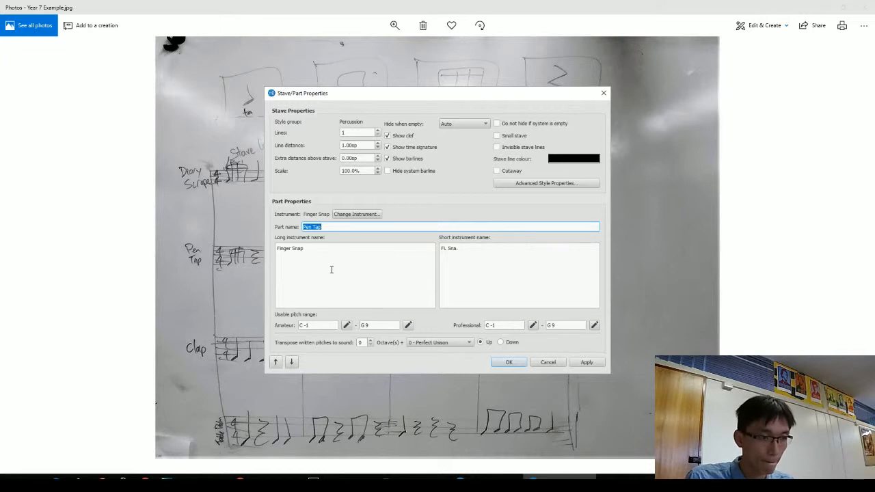
triple_click(324, 250)
key("ctrl+v")
key("ctrl+a")
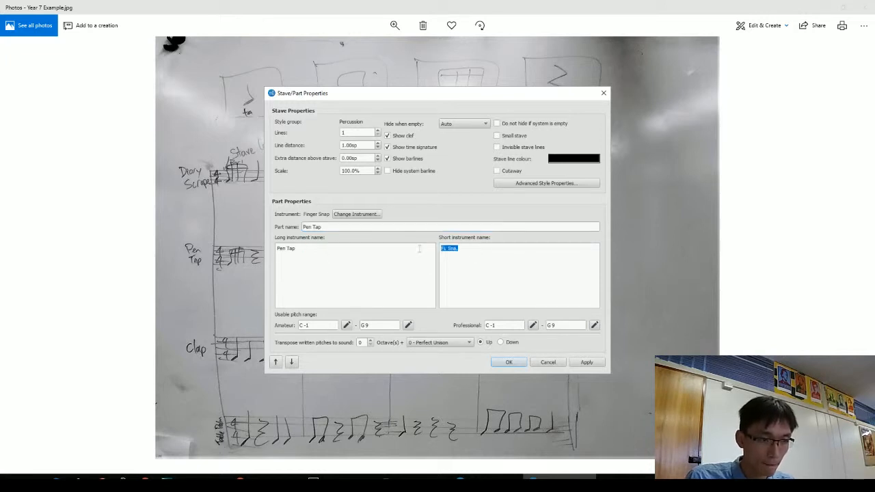
key("ctrl+v")
left_click(513, 364)
key("alt+Tab")
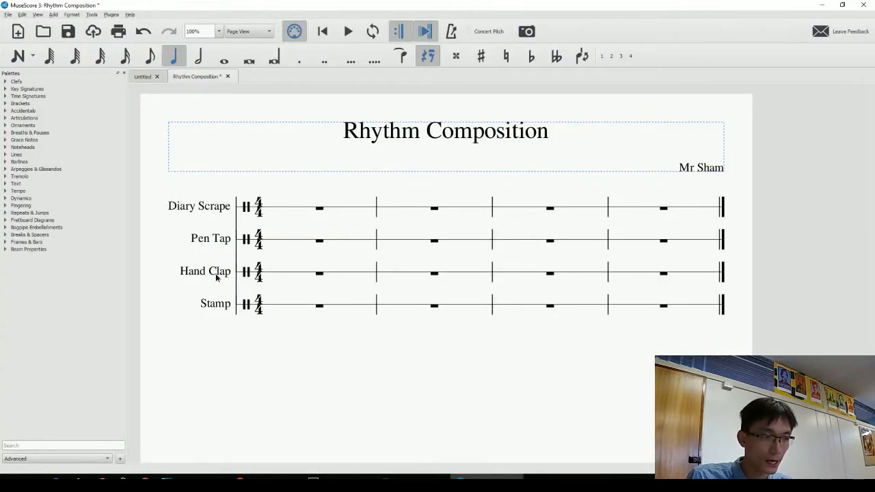
Rename the Hand Clap stave to Clap in its part, long and short names.
right_click(217, 274)
left_click(269, 352)
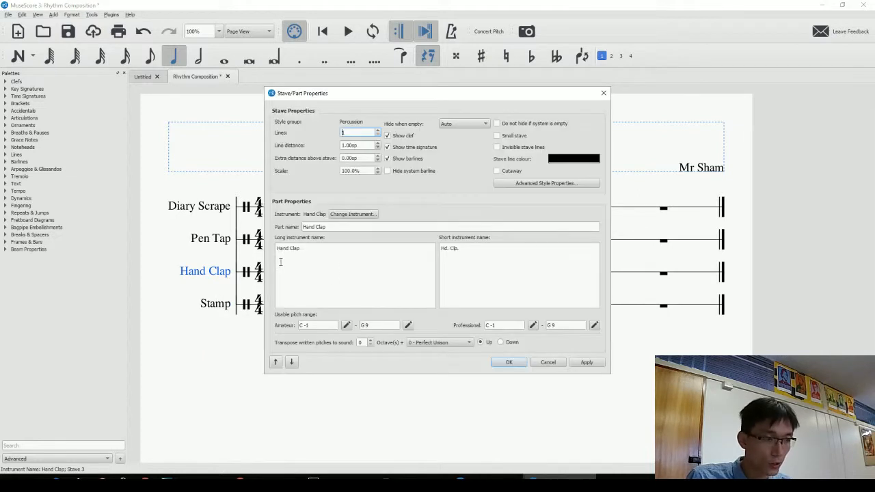
left_click_drag(347, 226, 276, 223)
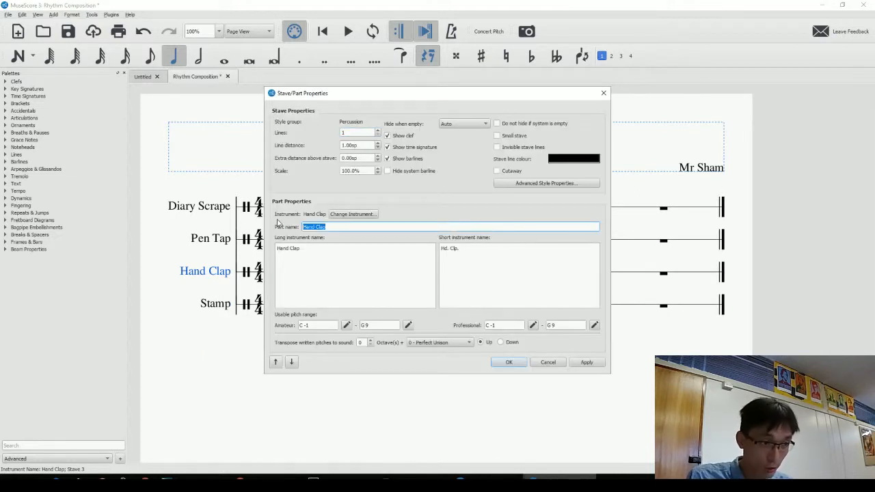
left_click(320, 258)
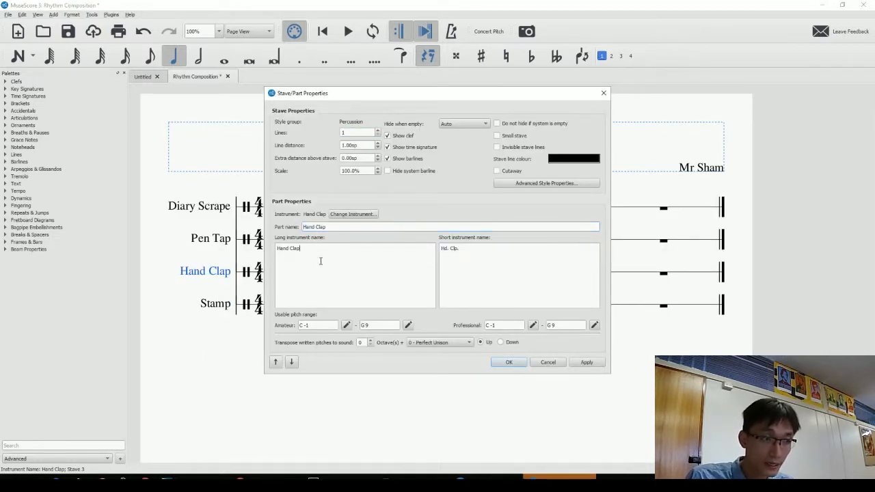
double_click(310, 225)
key("BackSpace")
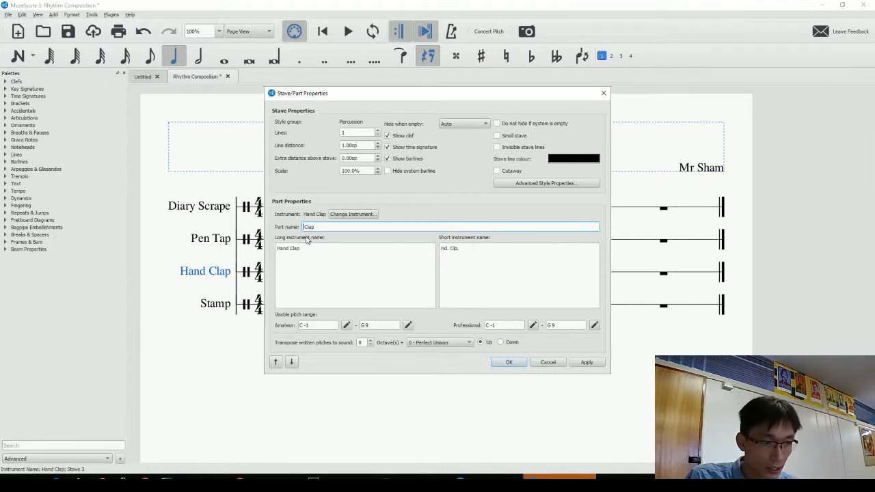
double_click(282, 248)
key("BackSpace")
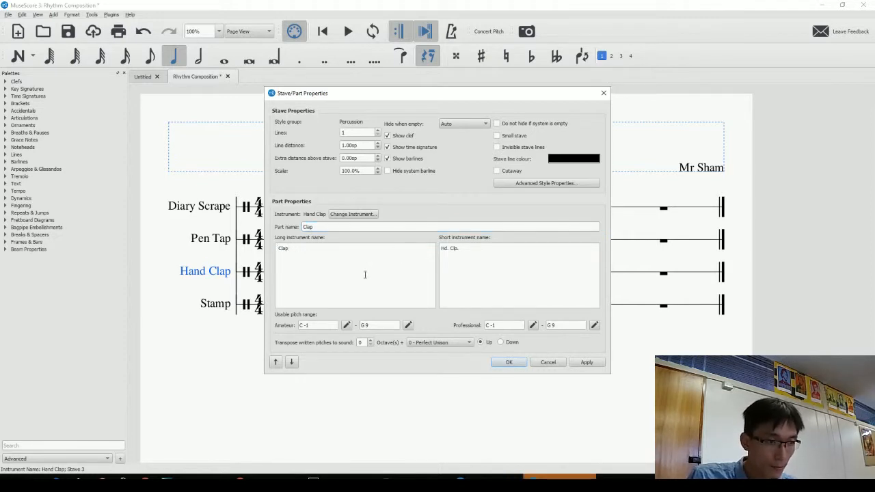
double_click(444, 249)
key("BackSpace")
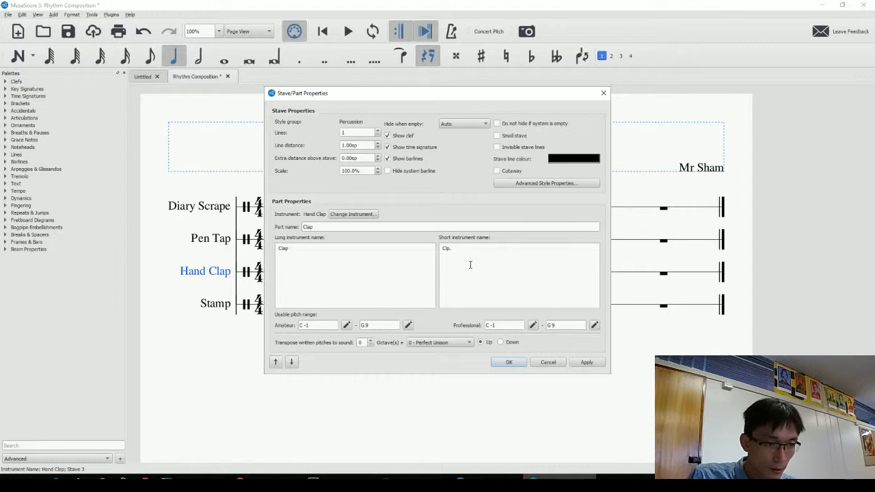
left_click(586, 362)
left_click(509, 362)
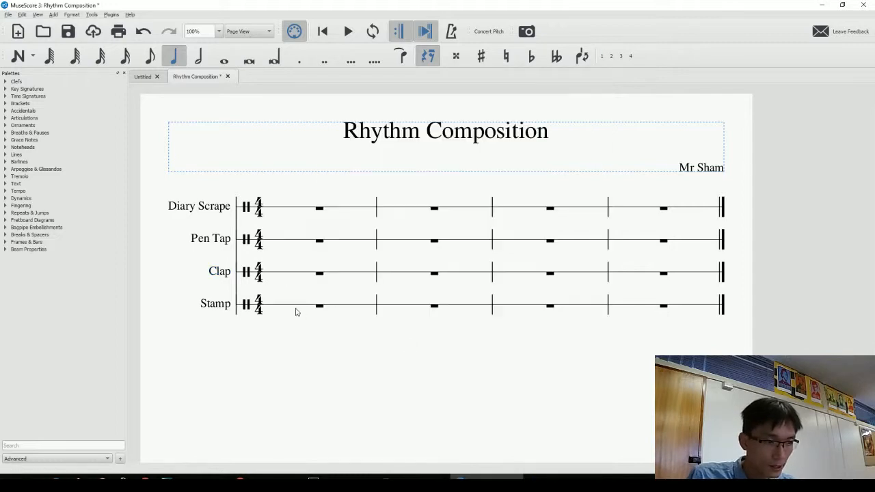
Open Staff/Part Properties for the Stamp stave.
left_click(216, 303)
key("alt+Tab")
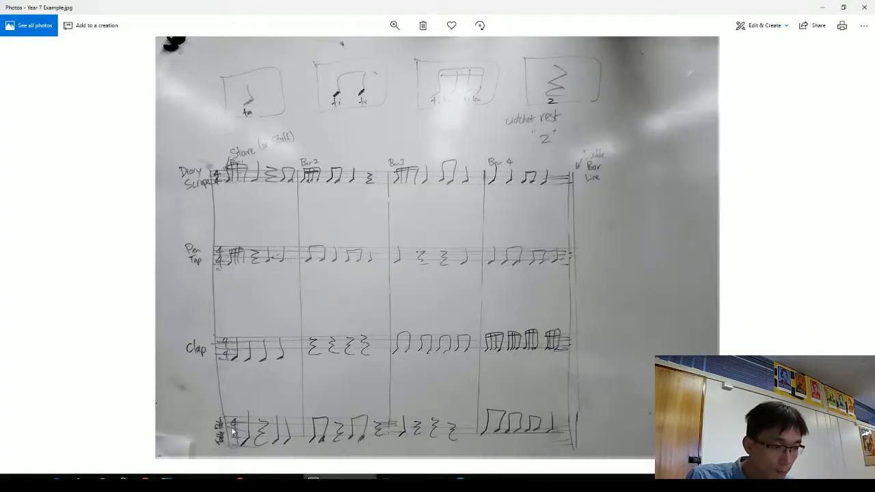
key("alt+Tab")
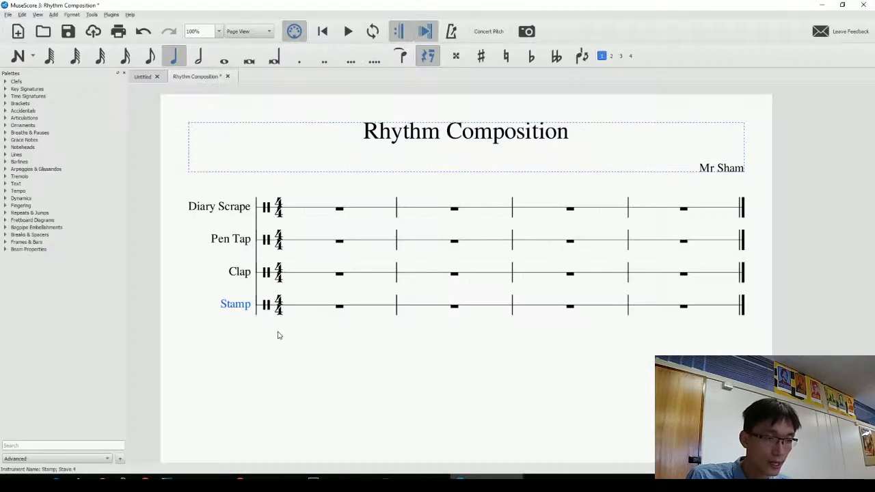
right_click(239, 311)
left_click(284, 384)
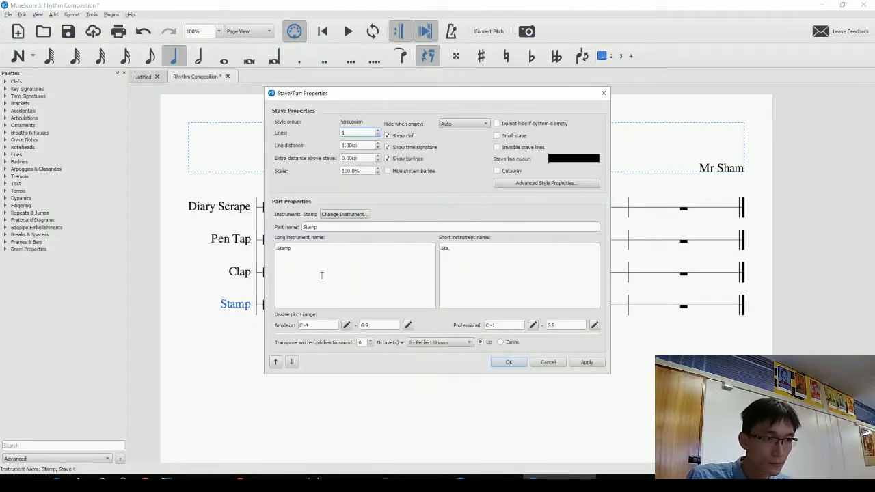
Set the Stamp part, long and short names to Table Palm and confirm.
double_click(332, 225)
type("Table Palm")
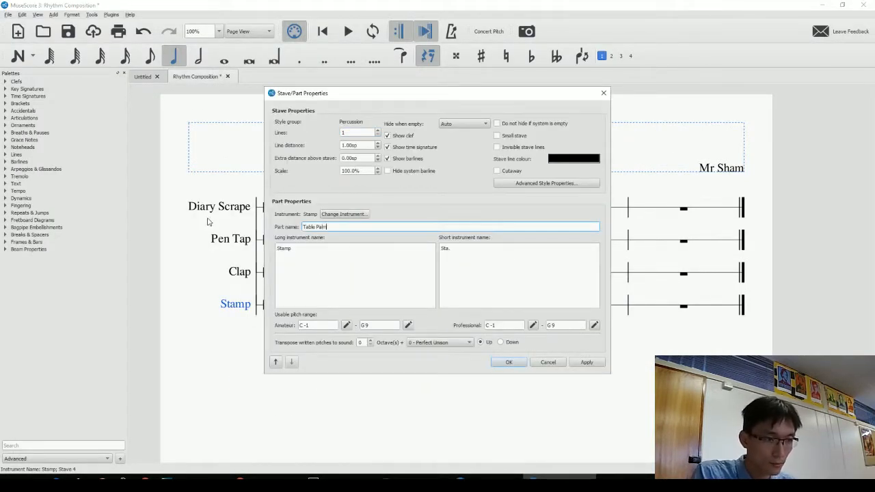
key("ctrl+a")
key("ctrl+c")
left_click(435, 263)
key("ctrl+a")
key("ctrl+v")
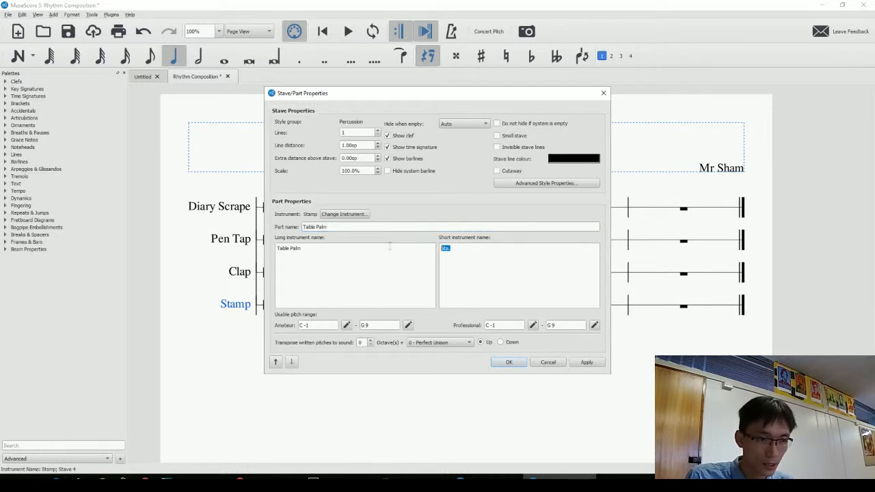
key("ctrl+v")
left_click(509, 362)
left_click(463, 366)
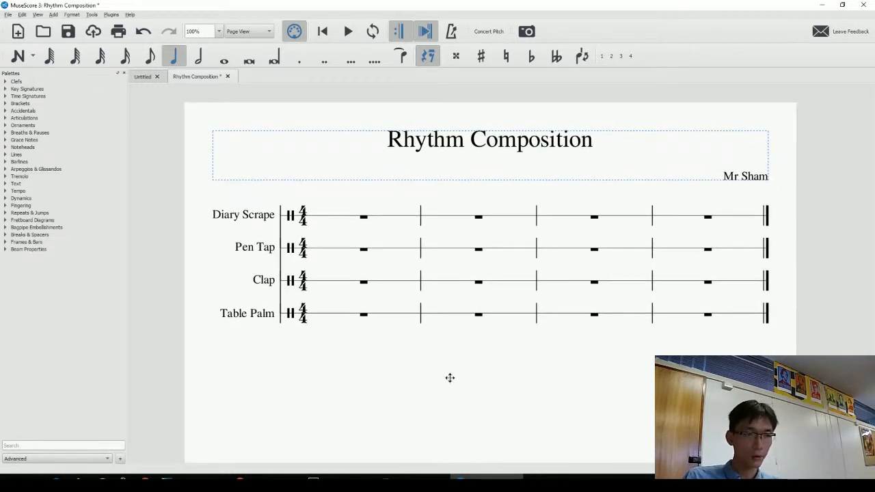
Select the first bar of Diary Scrape and switch on note input mode.
left_click_drag(449, 378, 409, 380)
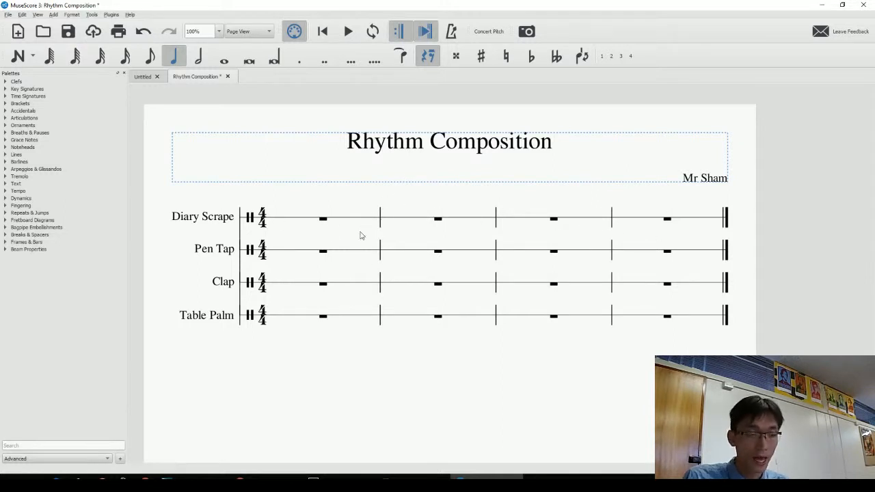
left_click_drag(341, 197, 342, 188)
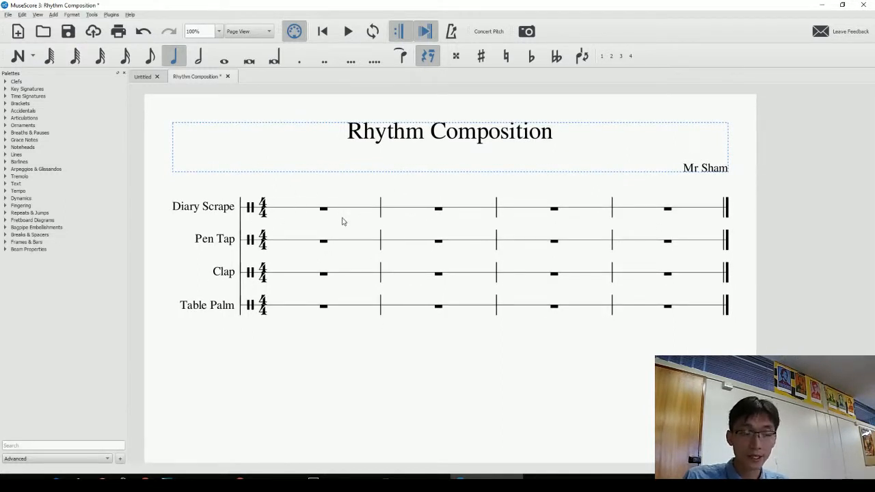
left_click(324, 209)
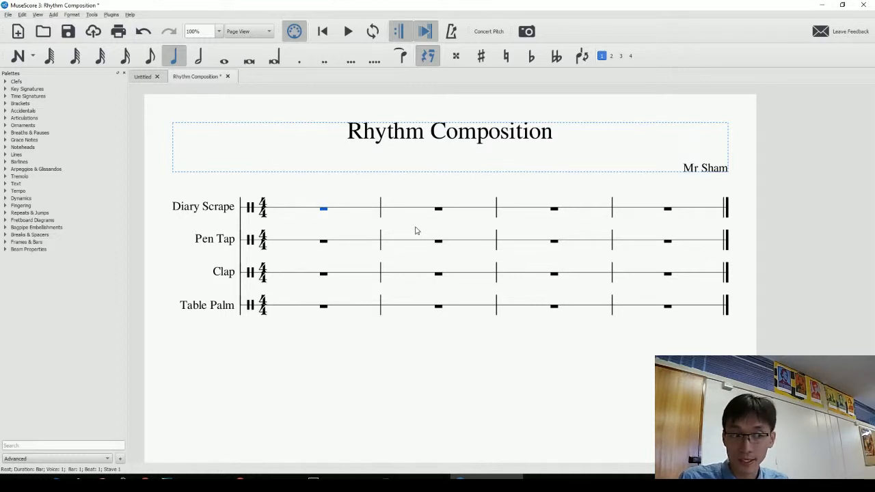
mouse_move(336, 194)
left_mouse_down()
mouse_move(353, 186)
mouse_move(350, 205)
left_mouse_up()
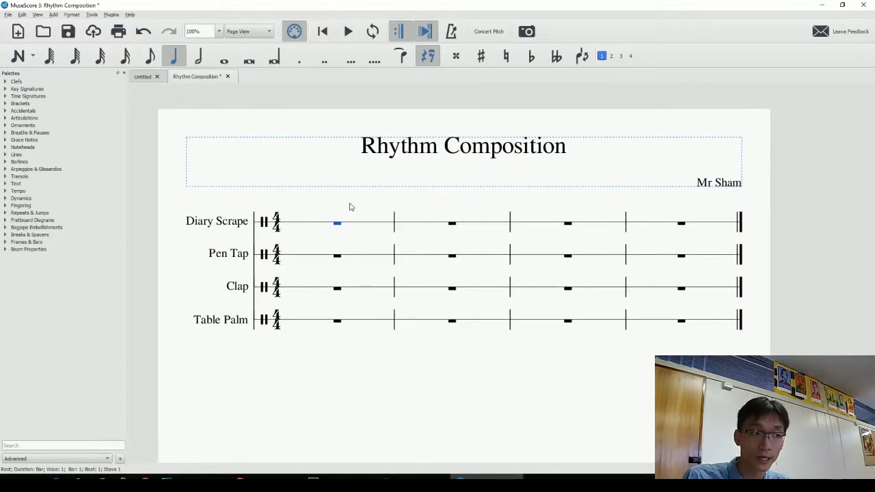
key("alt+Tab")
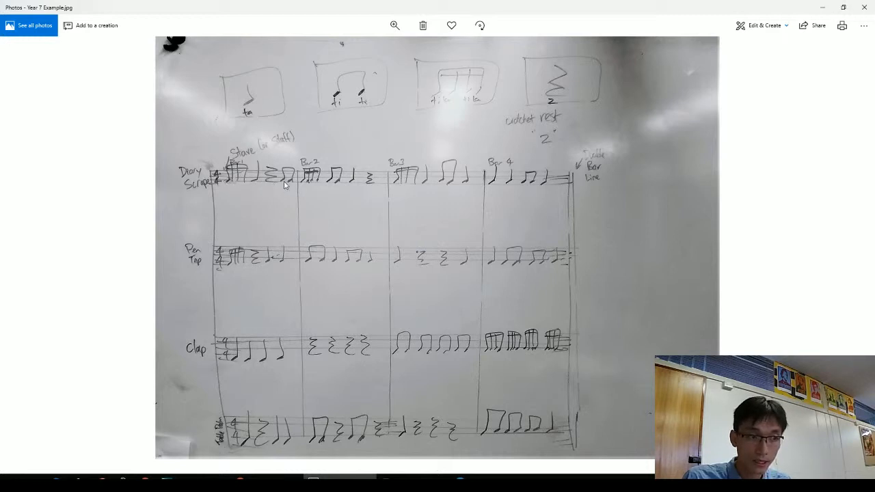
key("alt+Tab")
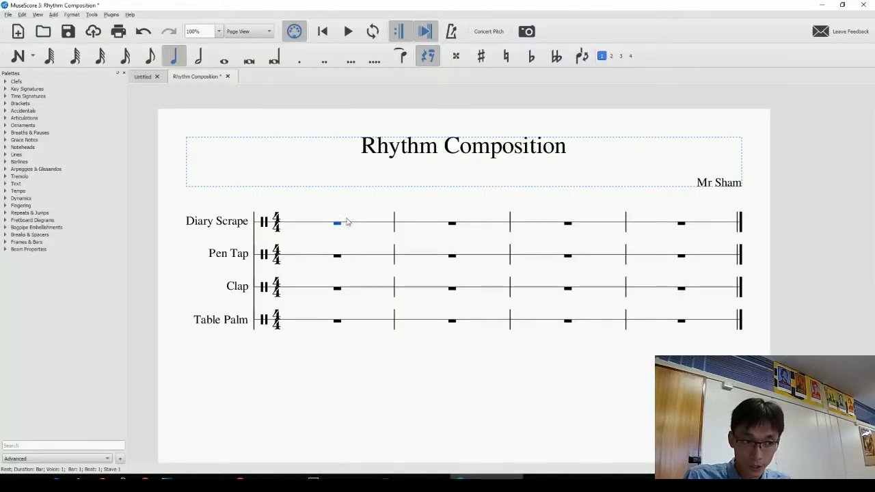
left_click(19, 57)
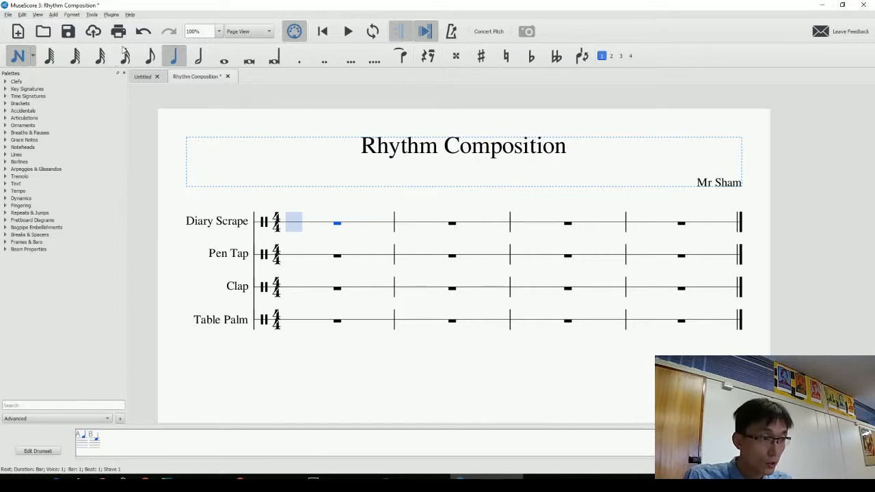
Snap MuseScore to the right half, the rhythm photo to the left, and hide Palettes.
key("alt+Tab")
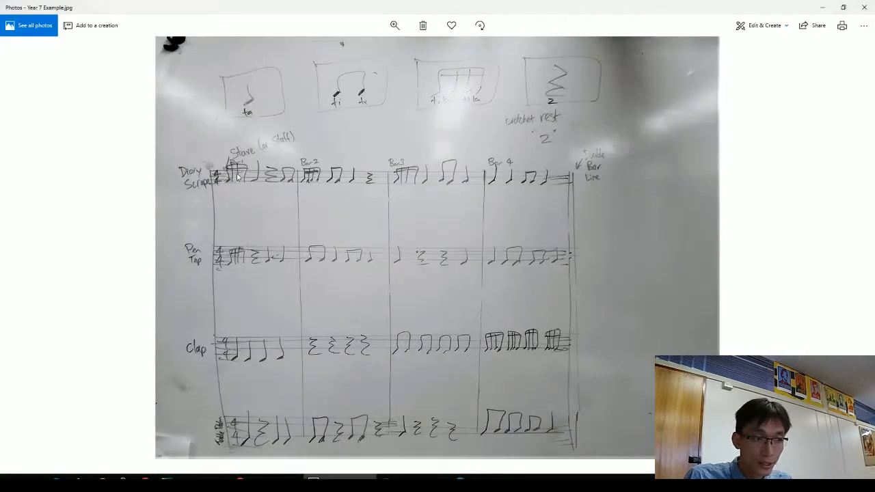
key("alt+Tab")
key("super+Right")
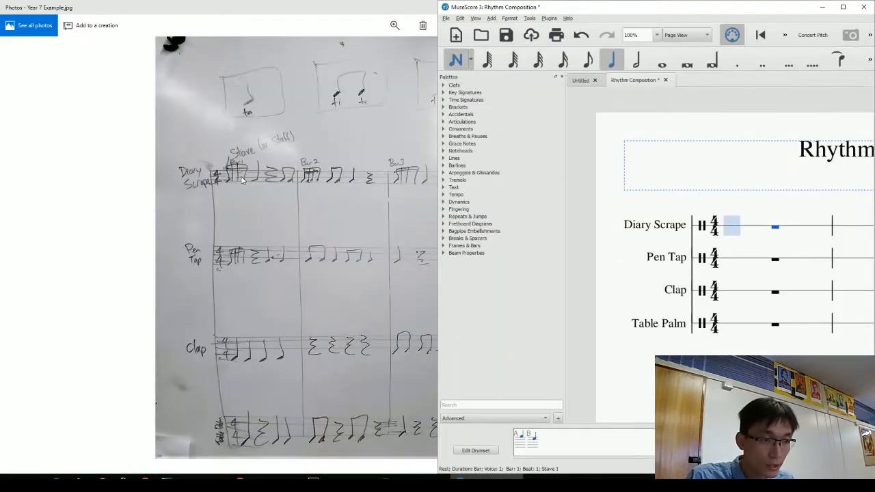
left_click(209, 179)
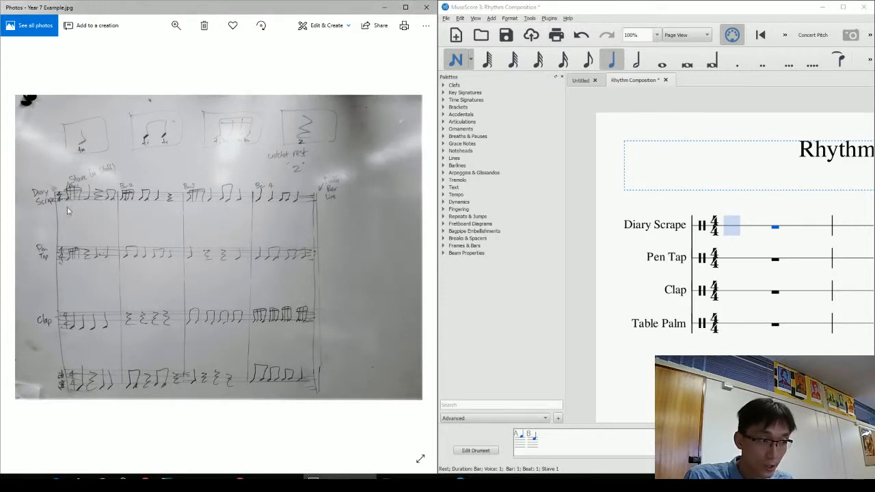
left_click(561, 76)
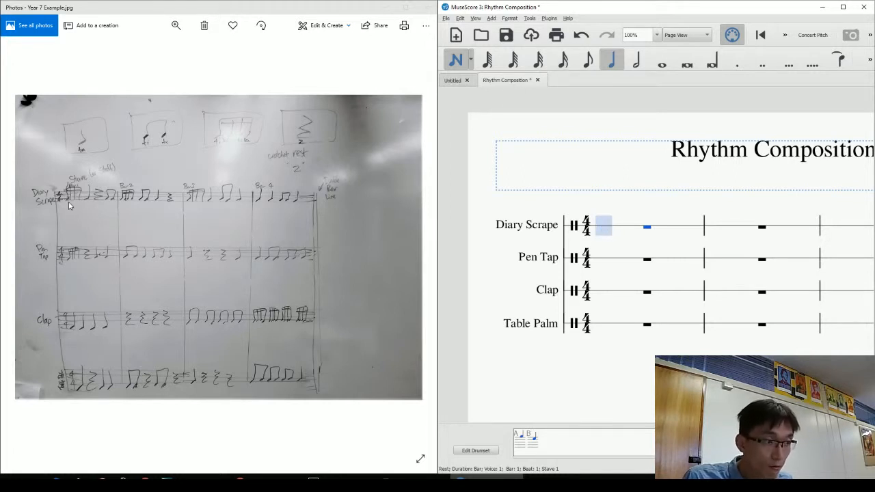
Enter four semiquavers, a crotchet and a crotchet rest in Diary Scrape bar 1.
left_click(564, 62)
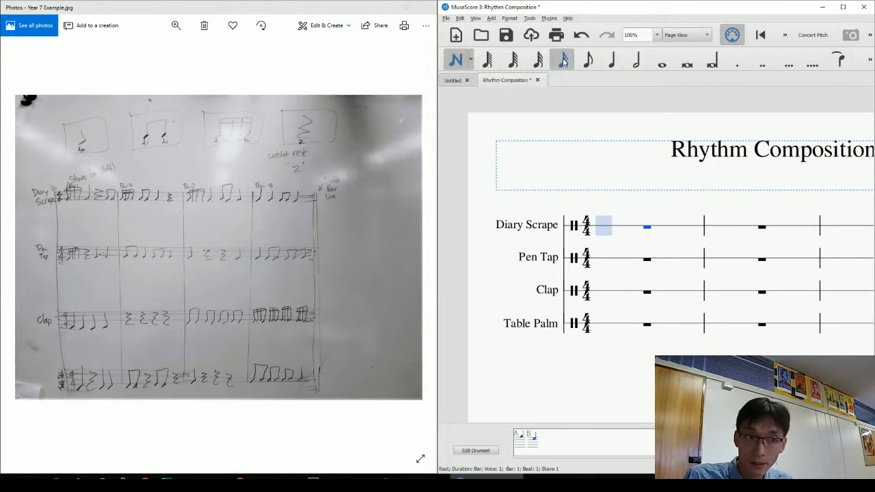
left_click(604, 226)
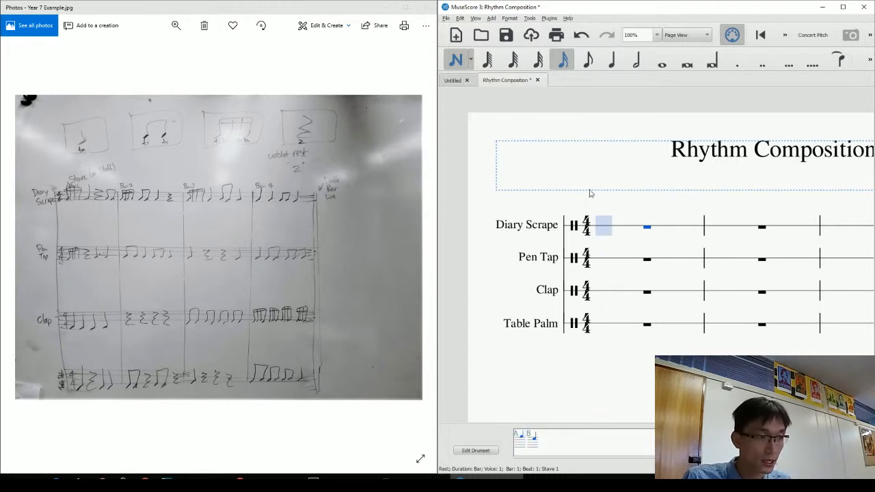
key("a")
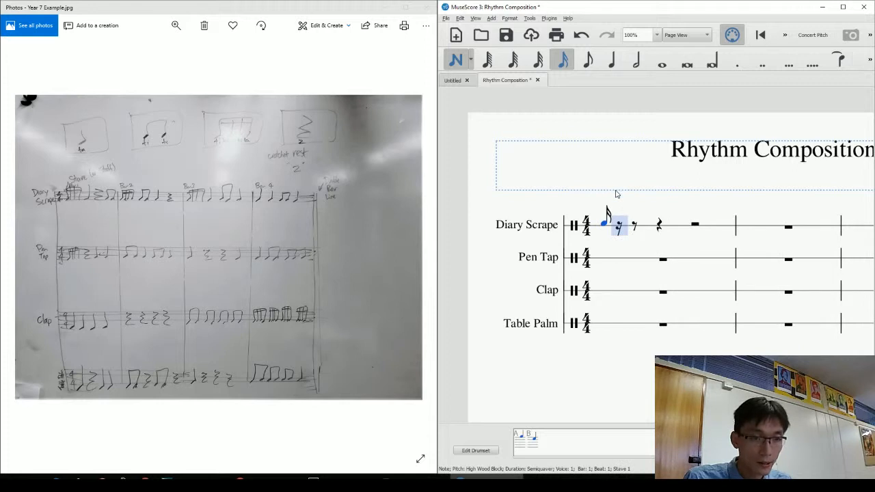
key("a")
key("a")
key("a")
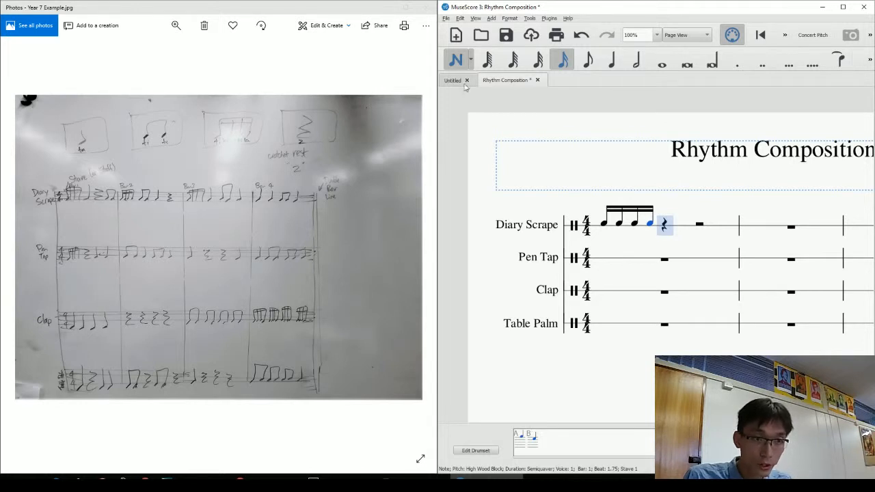
left_click(612, 63)
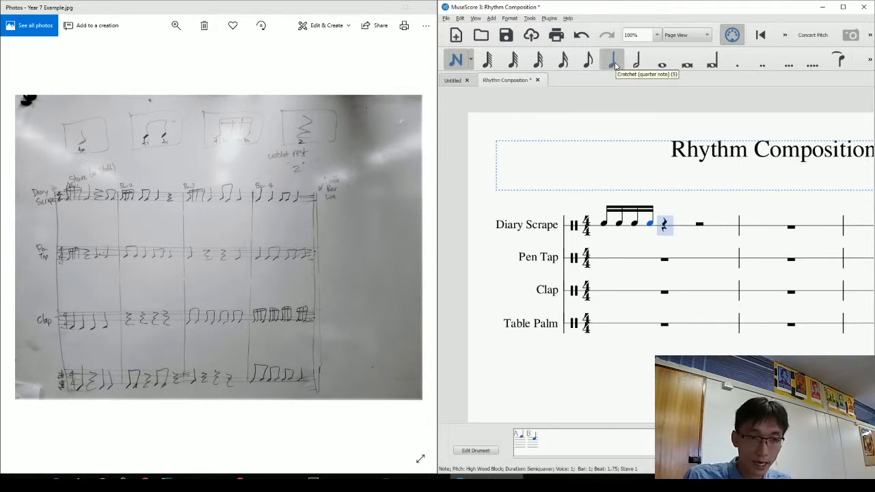
key("a")
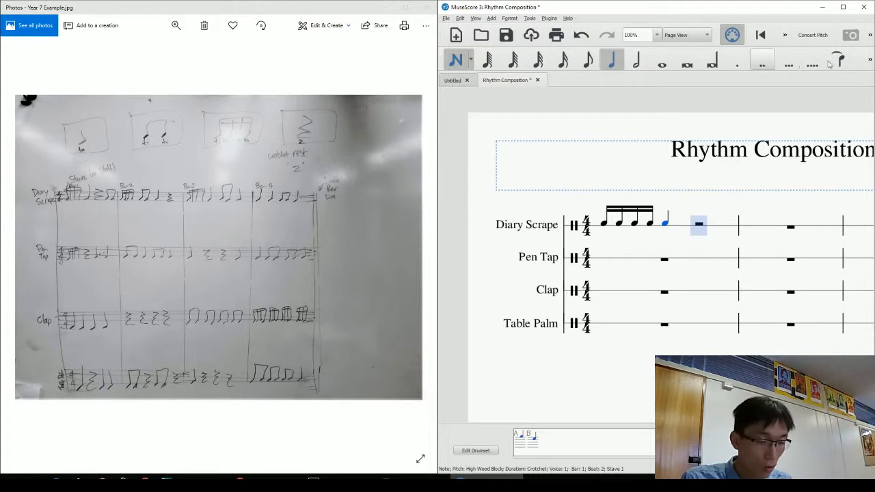
left_click(869, 59)
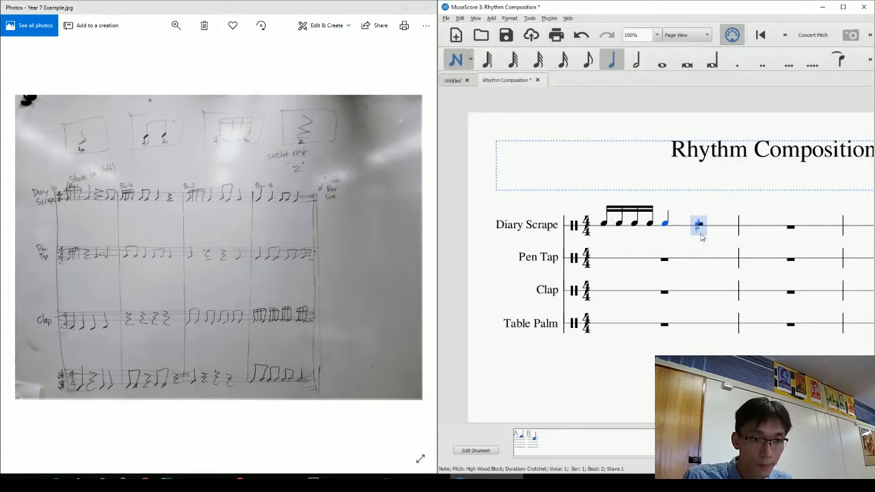
left_click(697, 225)
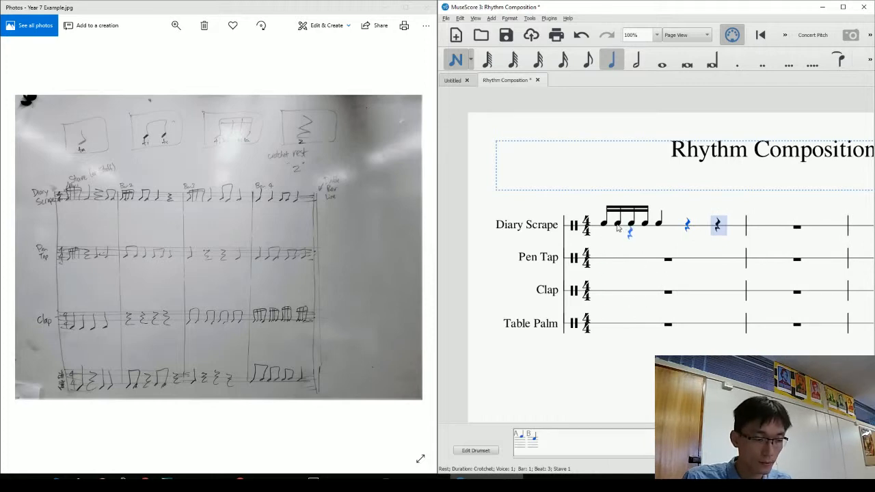
left_click_drag(434, 147, 347, 148)
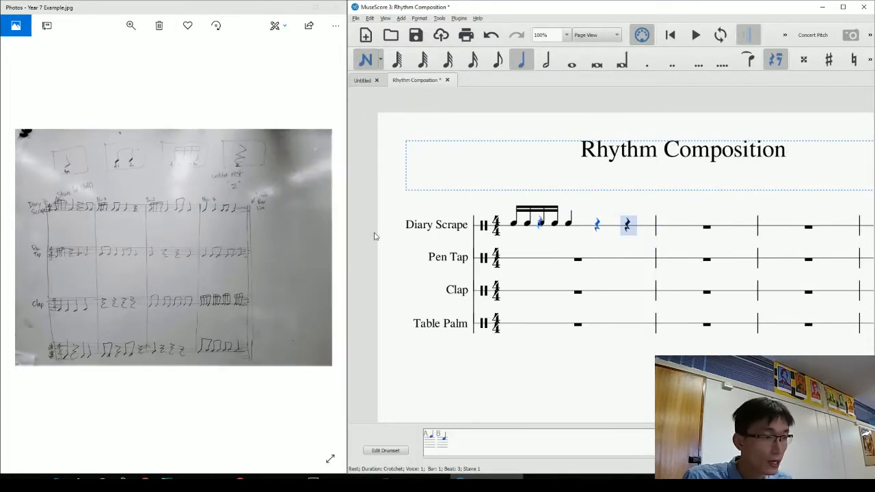
Enter two quavers on beat 4 of Diary Scrape bar 1 to complete the bar.
left_click(497, 60)
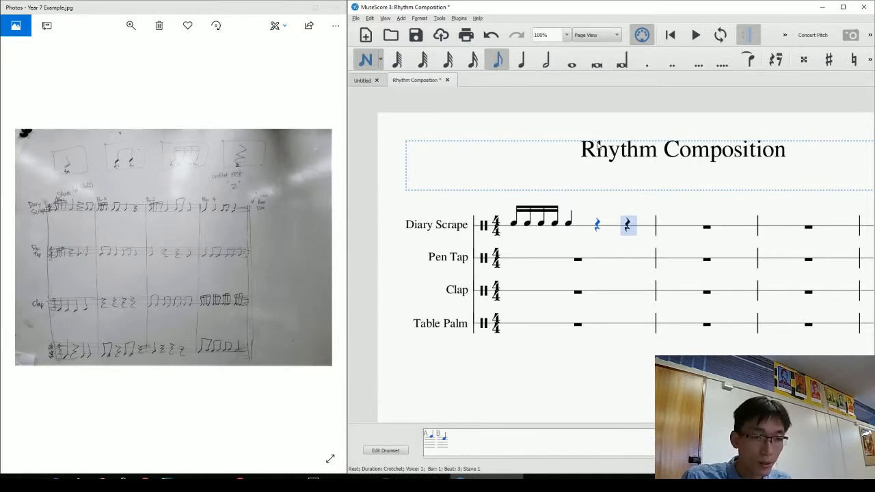
left_click(628, 224)
key("a")
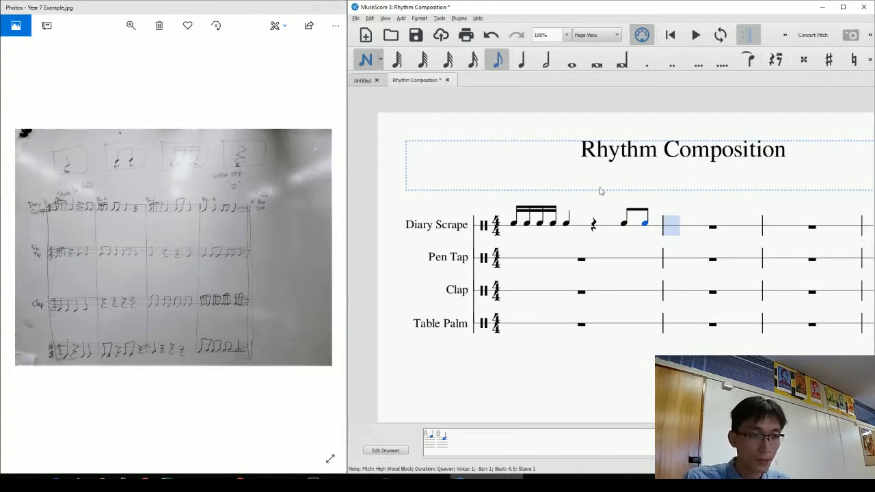
key("Escape")
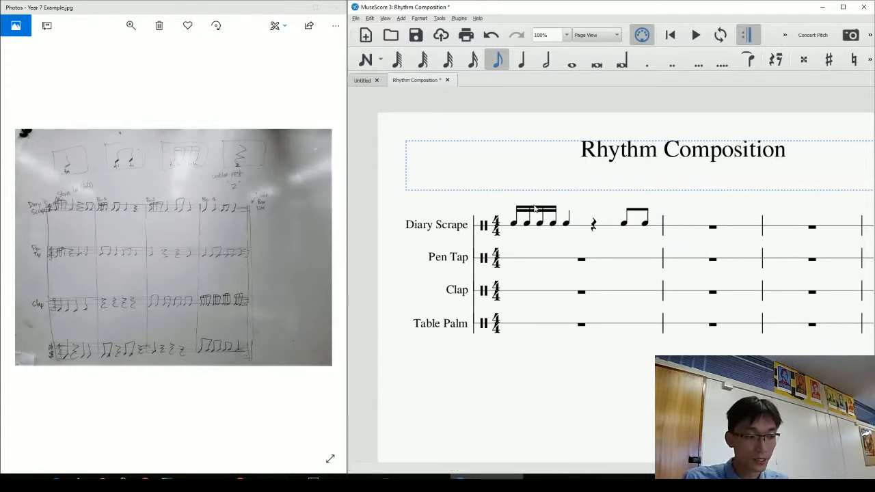
Play back Diary Scrape bar 1 from its first note, then stop.
left_click(514, 223)
key("space")
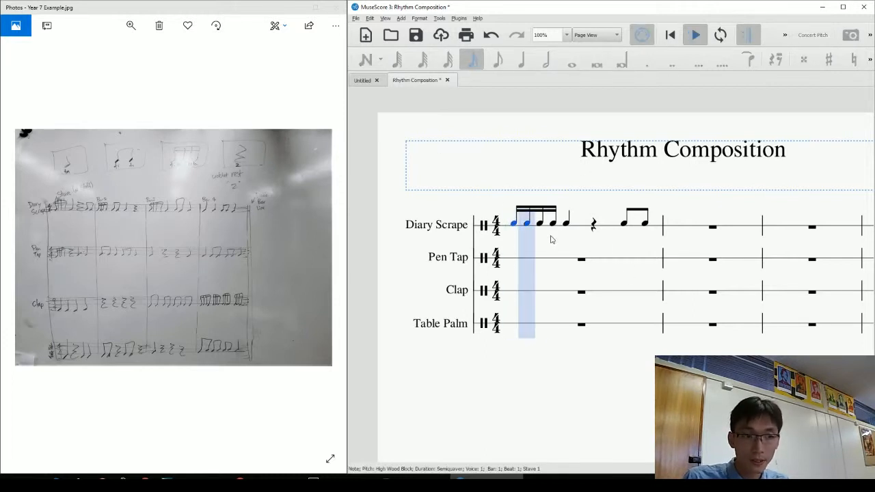
key("space")
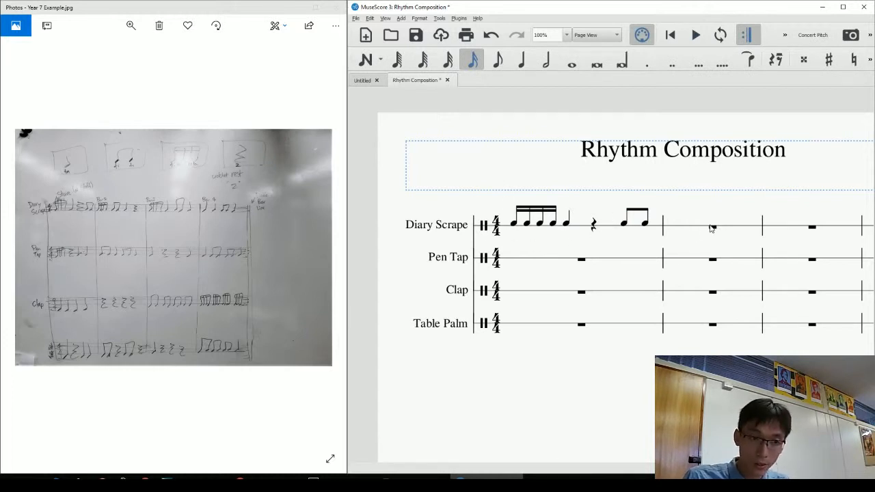
Start note input on the Diary Scrape bar 2 rest with the semiquaver duration selected.
left_click(712, 229)
key("n")
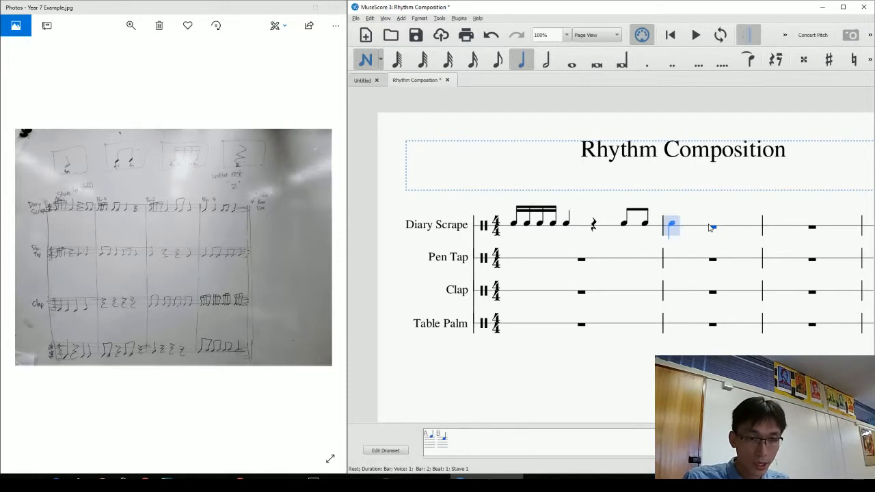
key("Escape")
key("Escape")
left_click(716, 229)
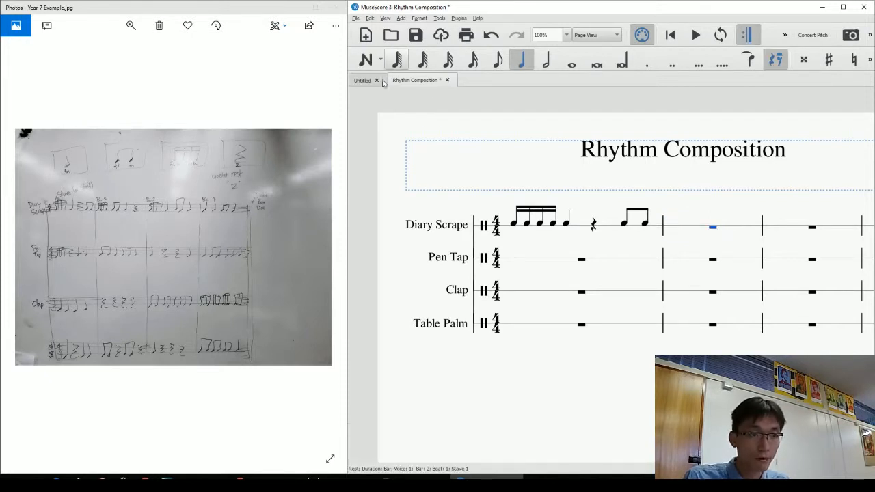
key("n")
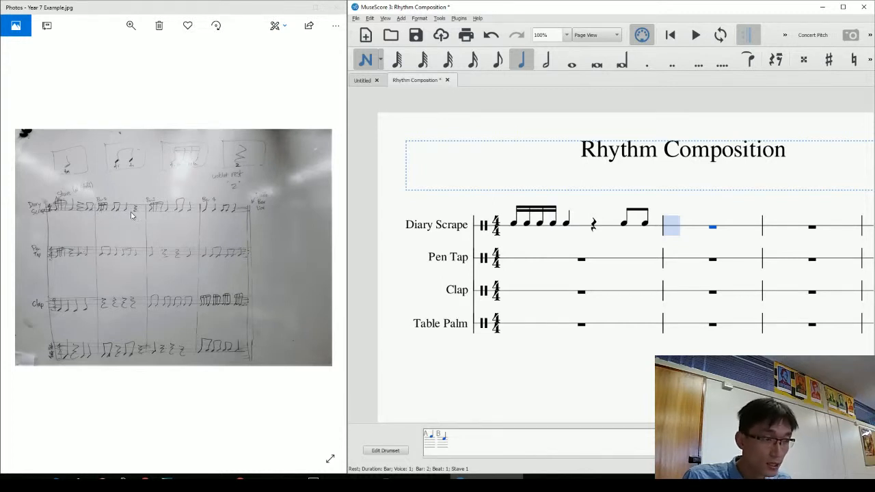
left_click(473, 62)
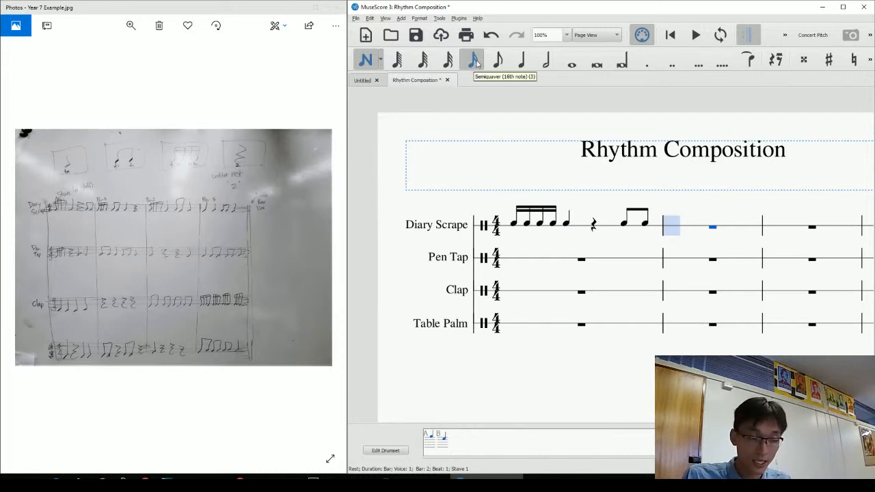
Write bar 2 as four semiquavers, two quavers, a crotchet on beat 3 and a rest on beat 4.
key("a")
key("a")
key("a")
key("a")
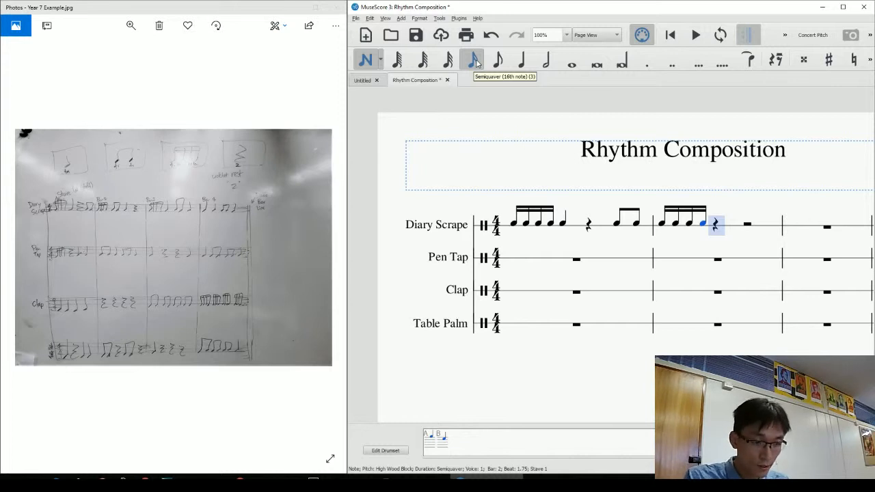
key("4")
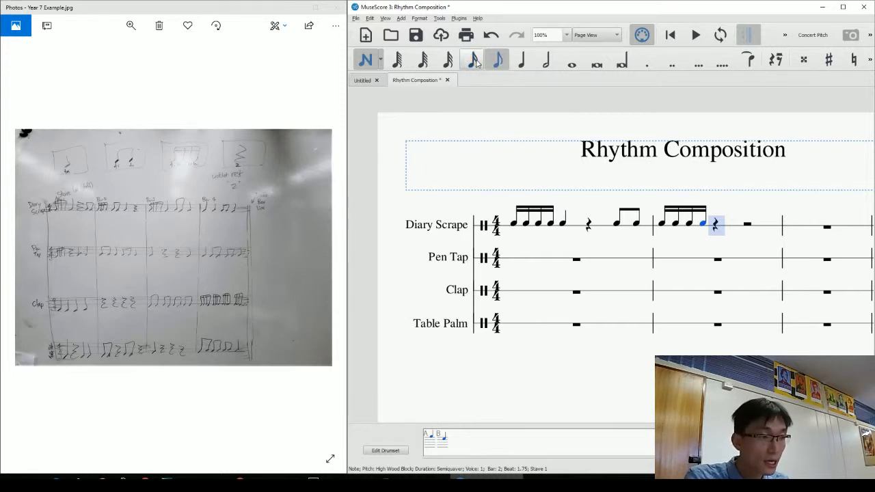
key("a")
key("a")
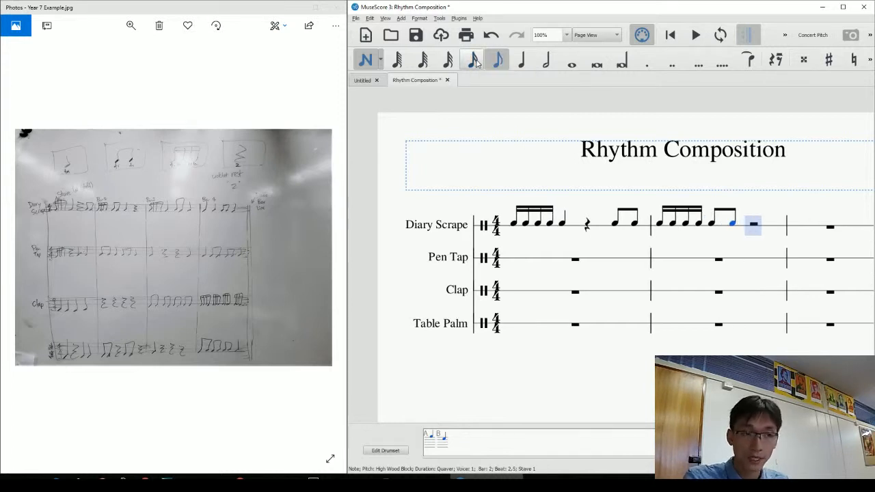
key("5")
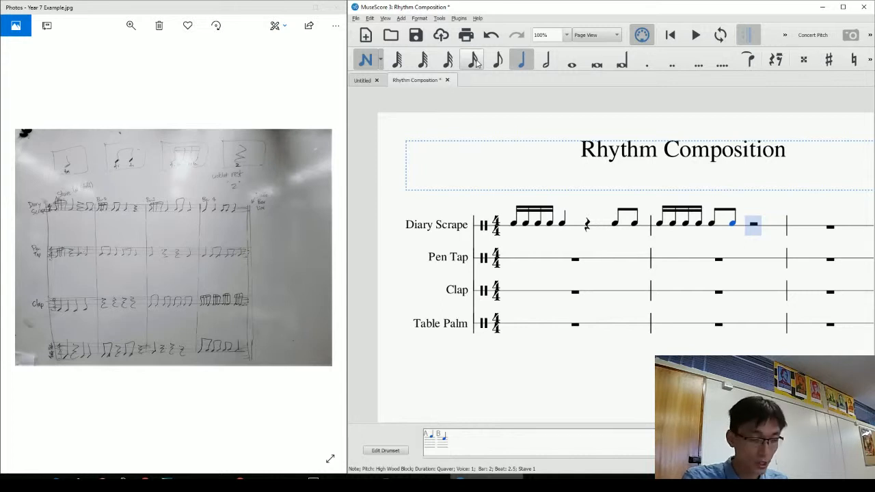
key("a")
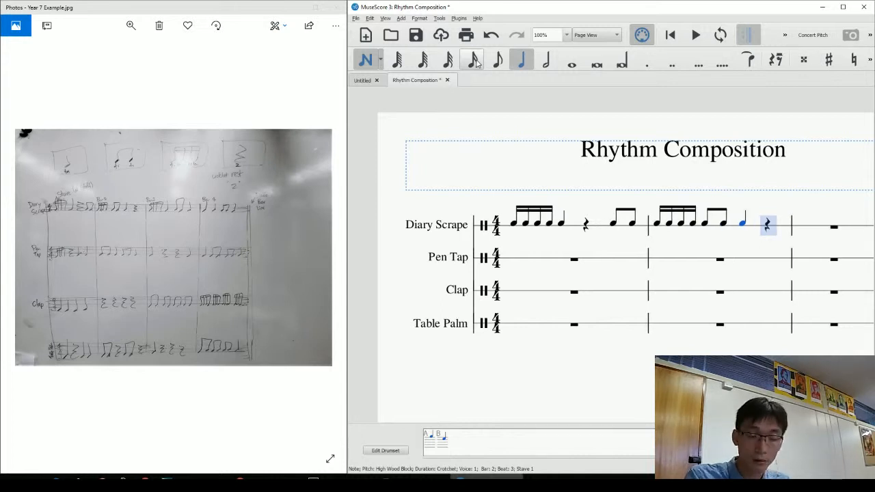
key("0")
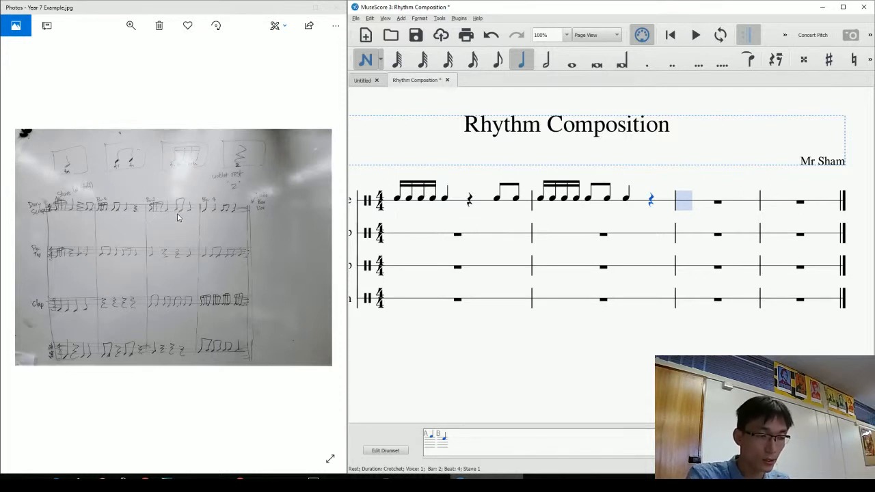
Enter four semiquavers at the start of bar 3, then try a crotchet, two quavers and a crotchet.
key("4")
key("a")
key("a")
key("a")
key("a")
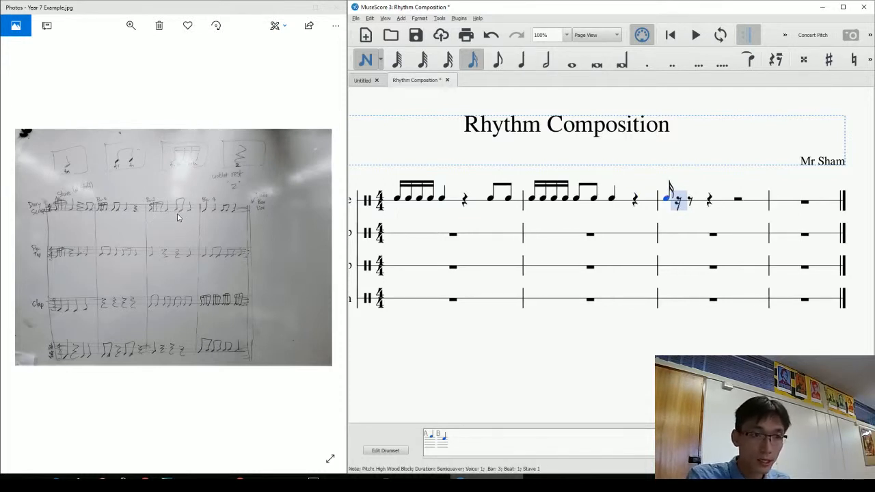
key("5")
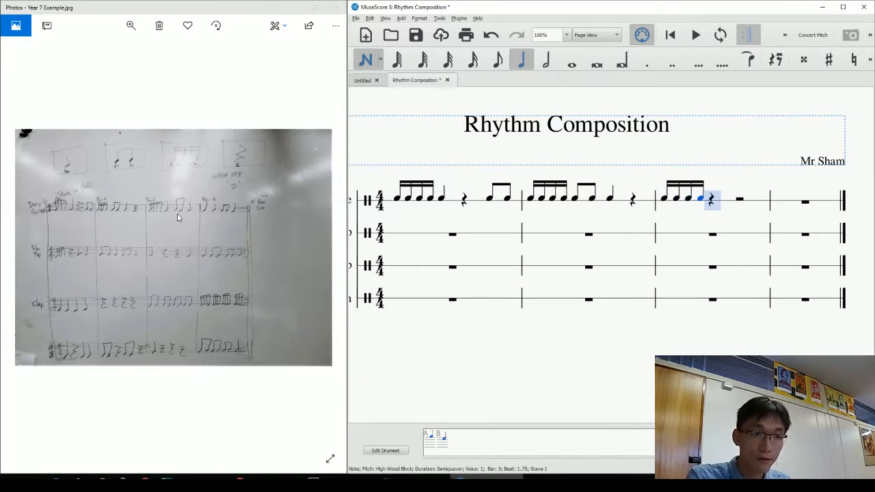
key("a")
key("4")
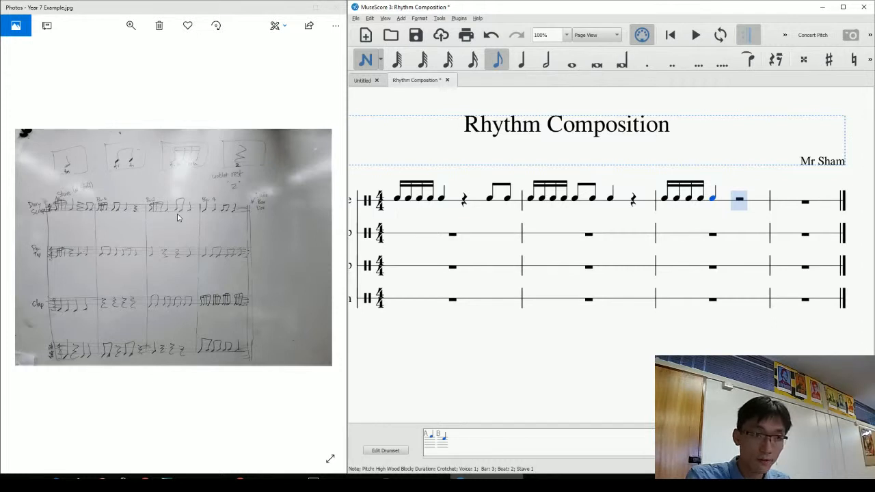
key("a")
key("a")
key("5")
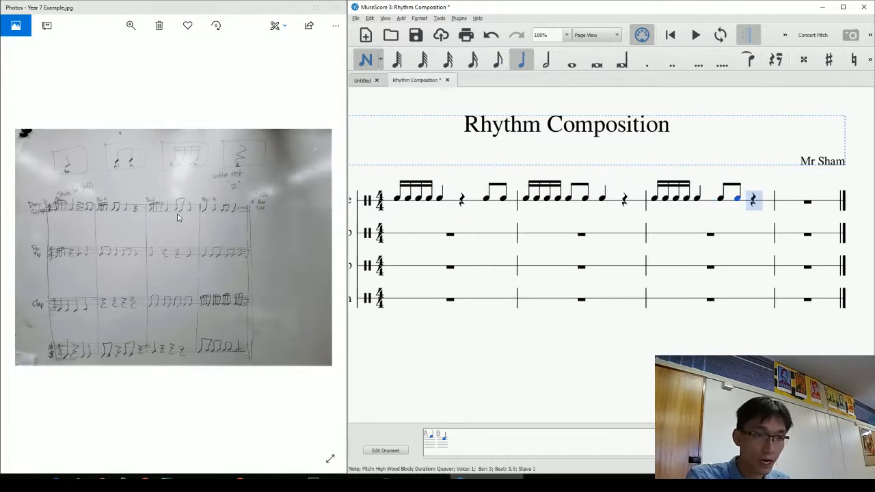
key("a")
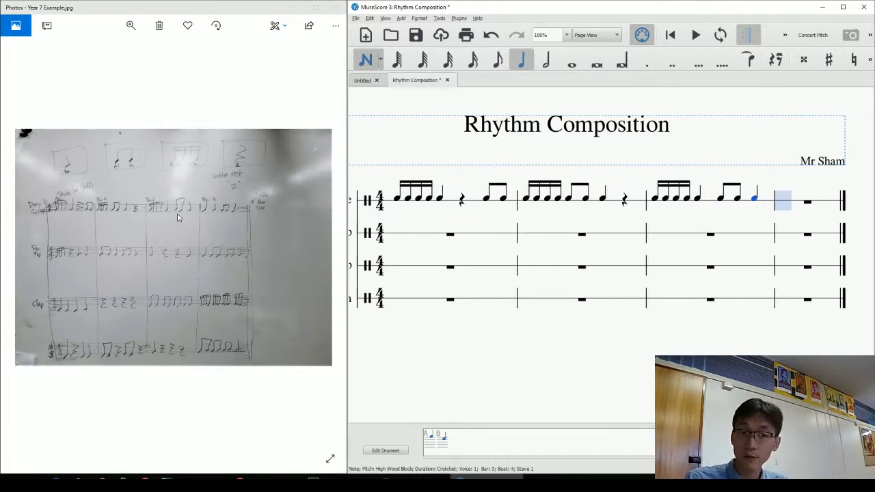
Undo back to the semiquavers and re-enter the fourth semiquaver of bar 3.
key("ctrl+z")
key("ctrl+z")
key("ctrl+z")
key("ctrl+z")
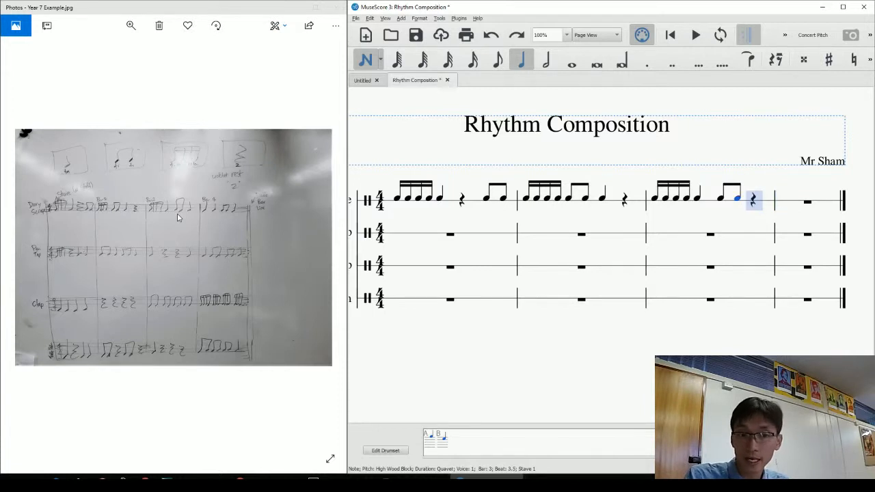
key("ctrl+z")
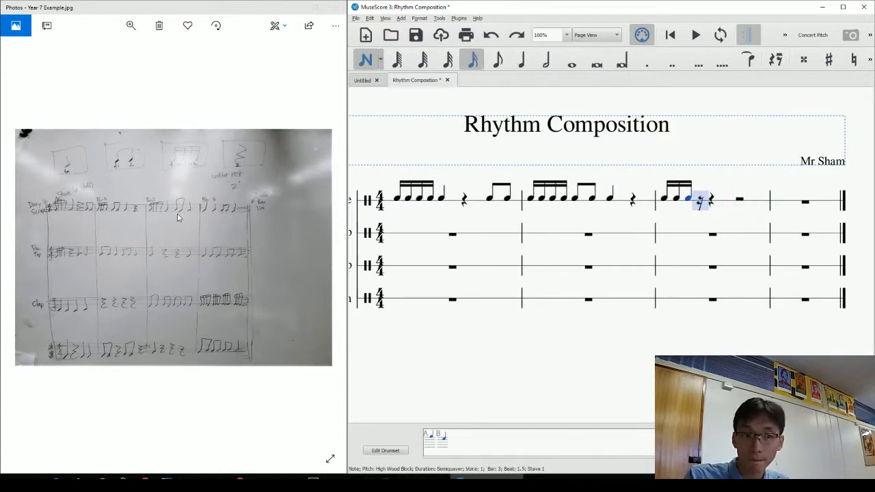
key("a")
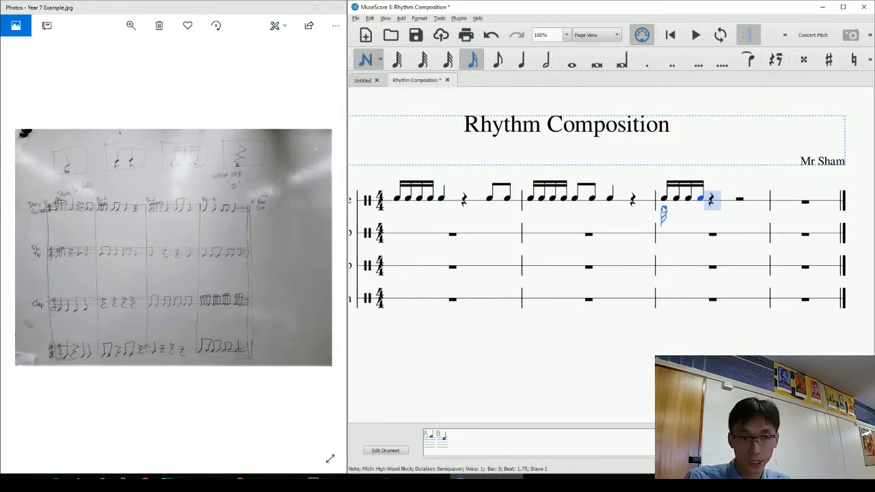
Clear all the notes from Diary Scrape bar 3.
key("Escape")
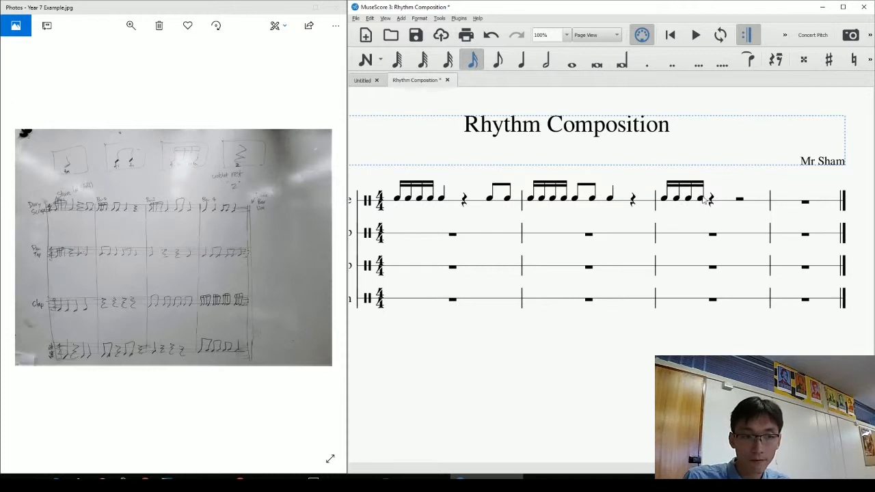
left_click(701, 199)
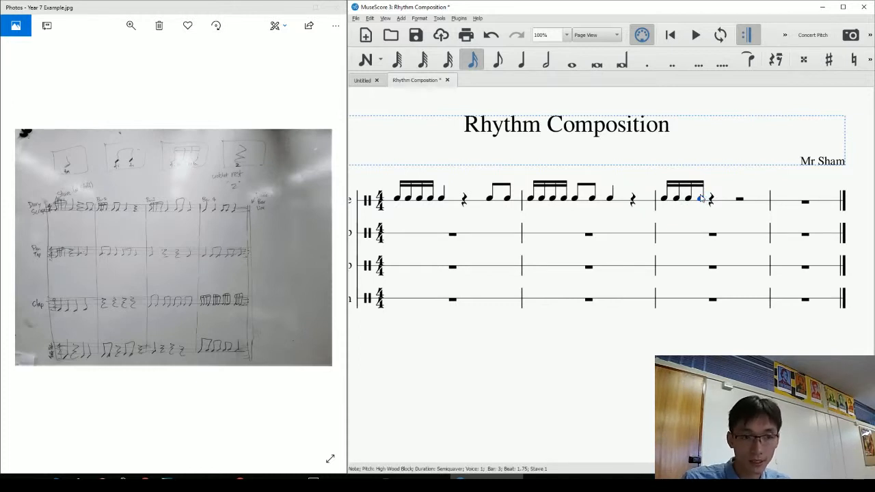
key("Left")
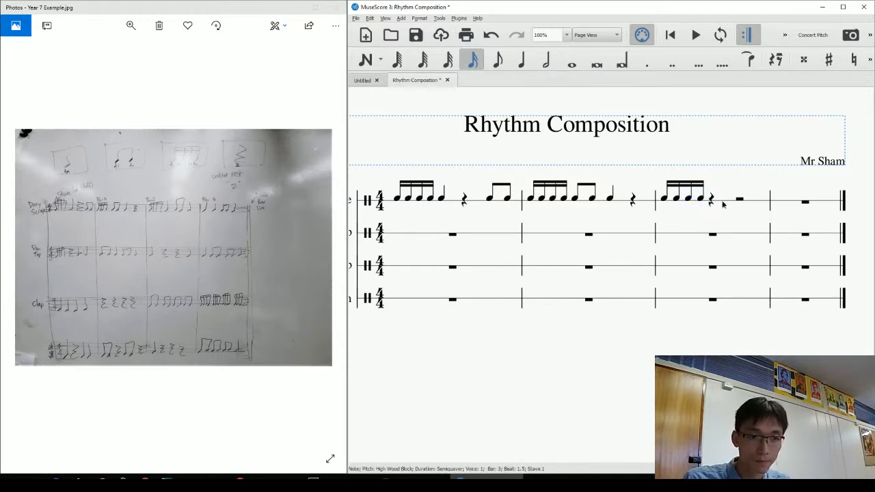
key("Escape")
left_click(723, 200)
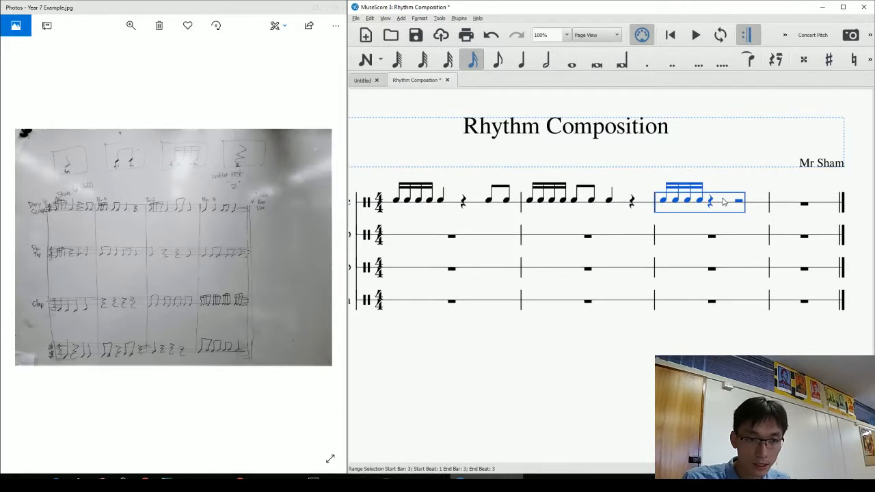
key("Delete")
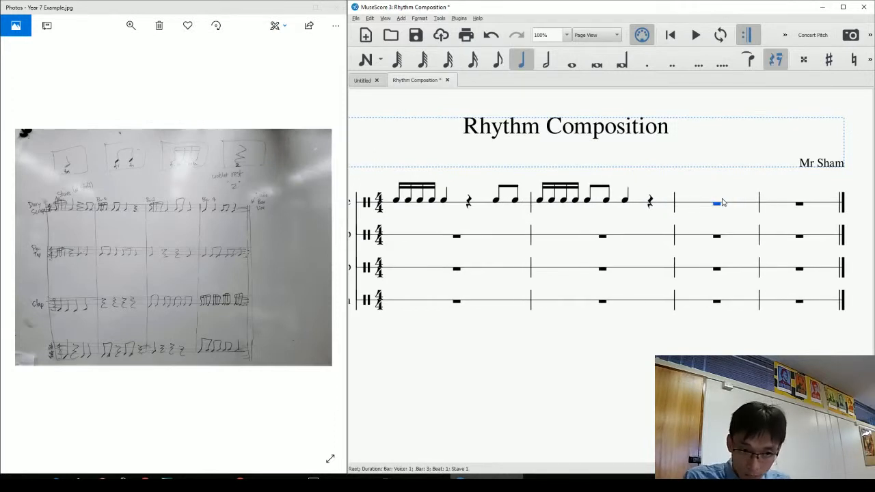
key("Escape")
Re-enter the semiquavers at the start of bar 3.
left_click(716, 205)
key("n")
key("3")
key("a")
key("a")
key("a")
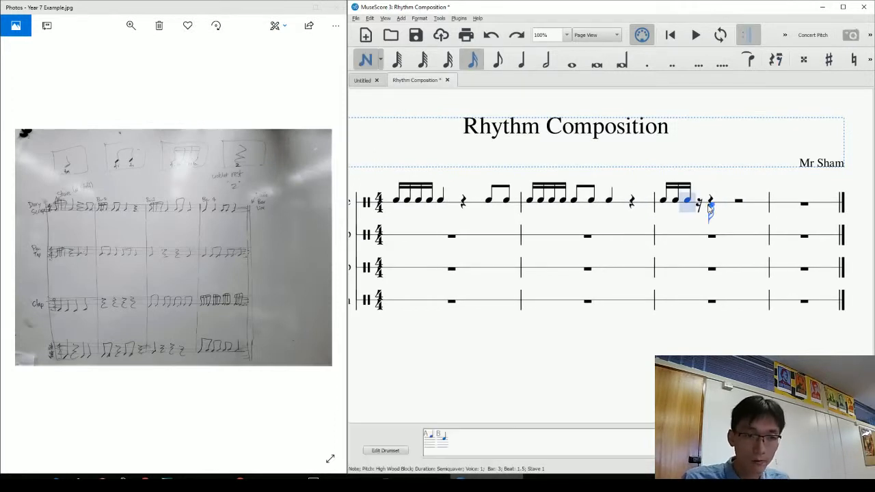
key("ctrl+z")
key("ctrl+z")
key("ctrl+z")
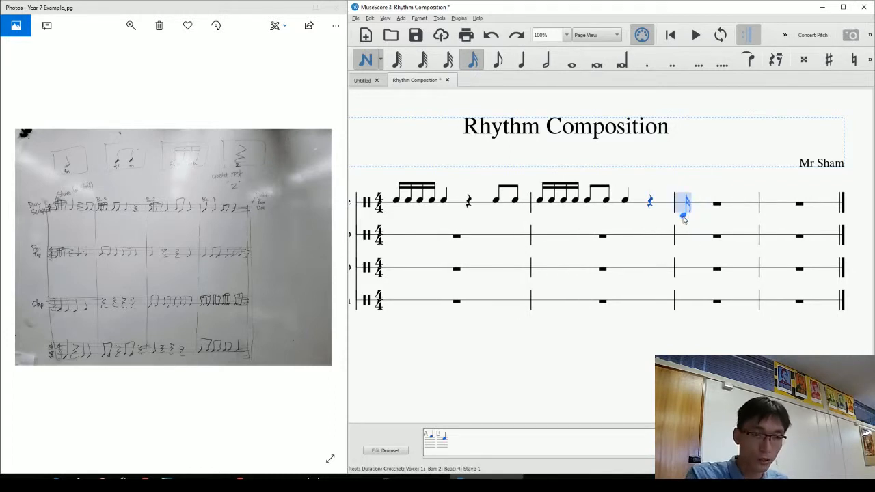
key("a")
key("a")
key("a")
key("a")
key("Escape")
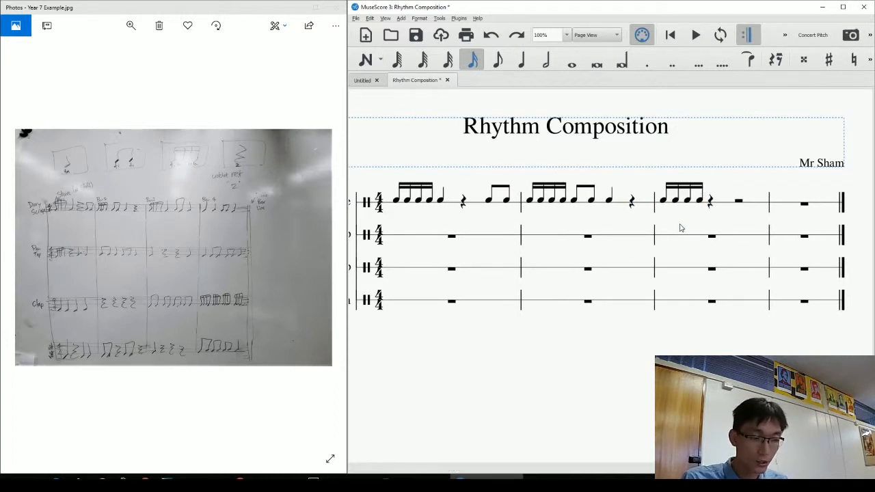
Finish bar 3 with a crotchet on beat 2, two quavers on beat 3 and a crotchet on beat 4.
left_click(710, 204)
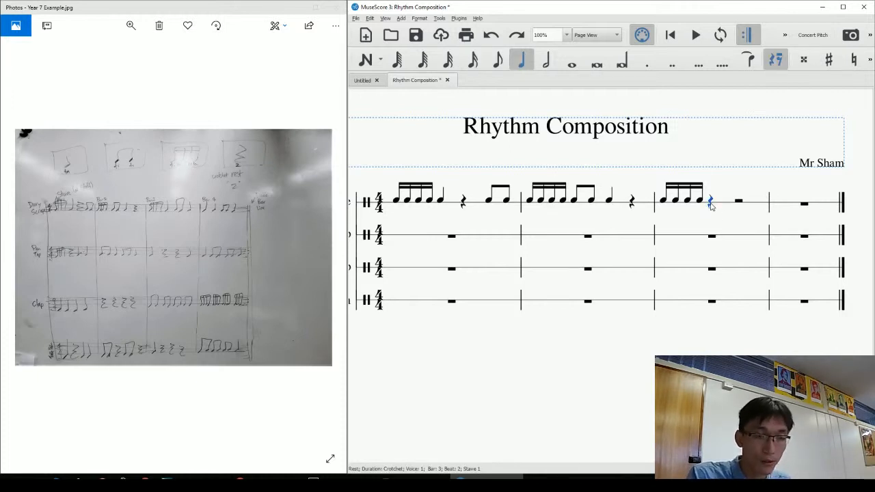
key("n")
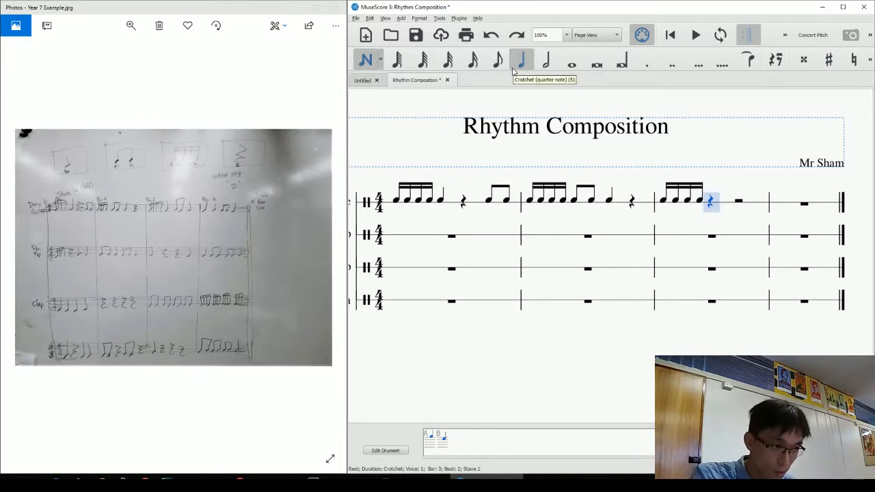
key("a")
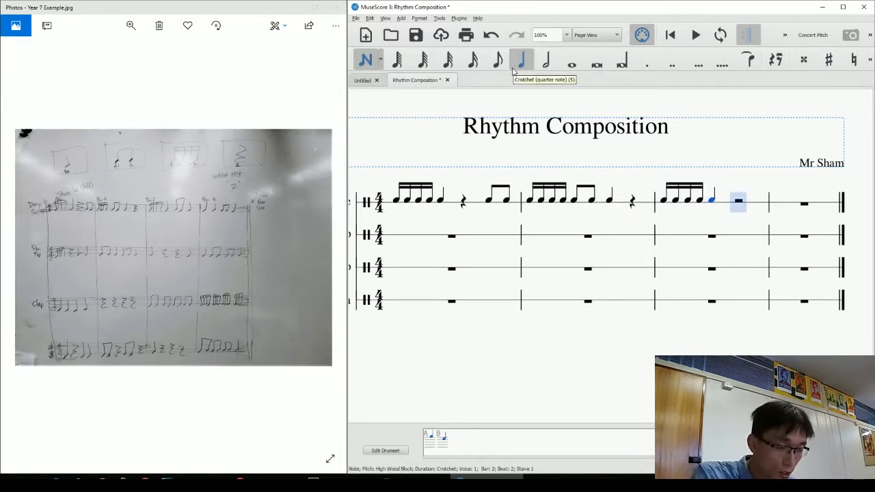
key("4")
key("a")
key("a")
key("5")
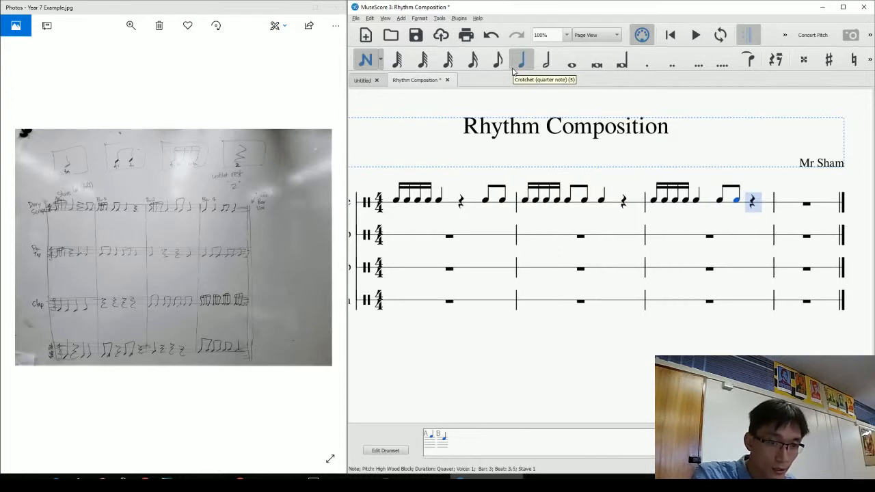
key("a")
key("a")
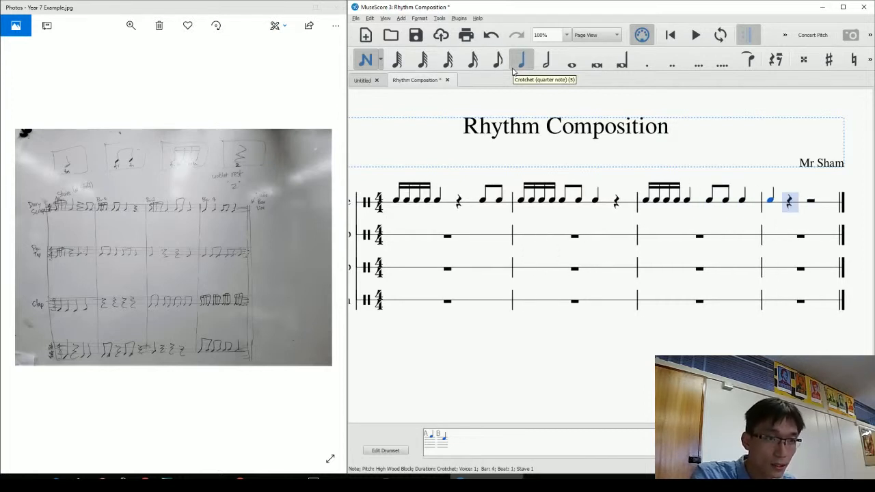
Fill bar 4 with crotchets and a pair of quavers.
key("a")
key("4")
key("a")
key("a")
key("5")
key("a")
key("Escape")
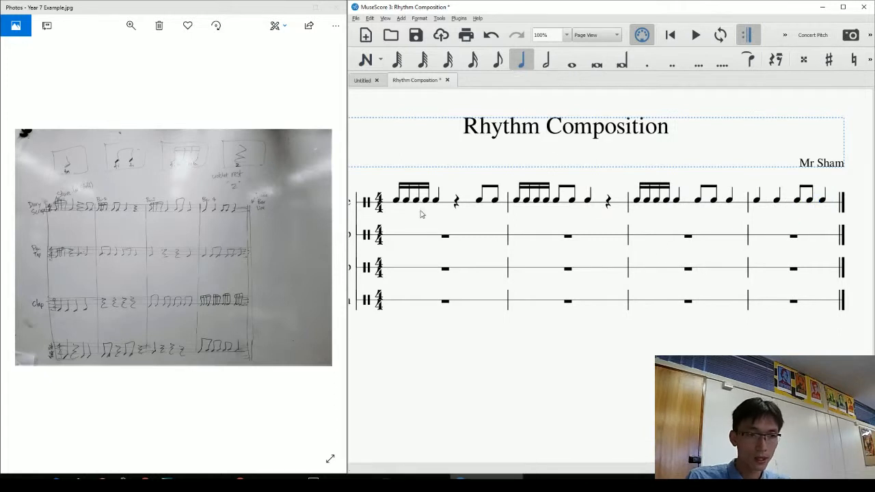
left_click_drag(415, 226, 485, 230)
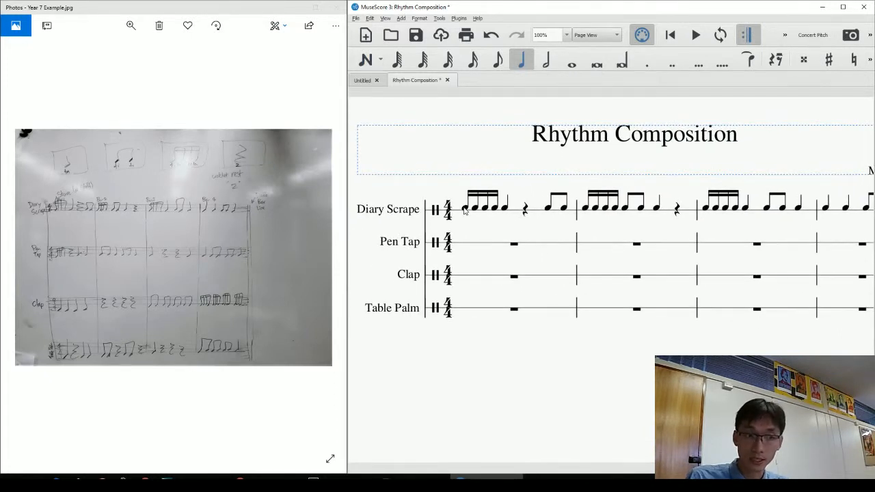
Select the first semiquaver of Diary Scrape bar 1 and play the score from there.
left_click(466, 208)
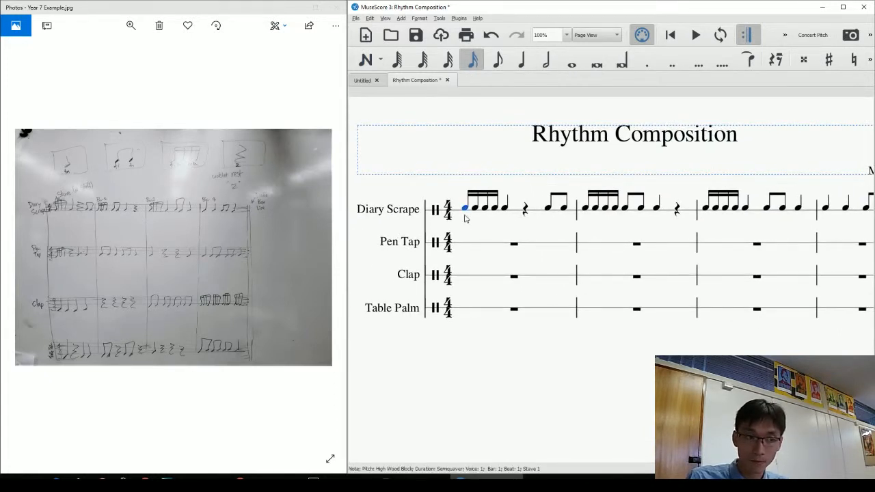
left_click(505, 209)
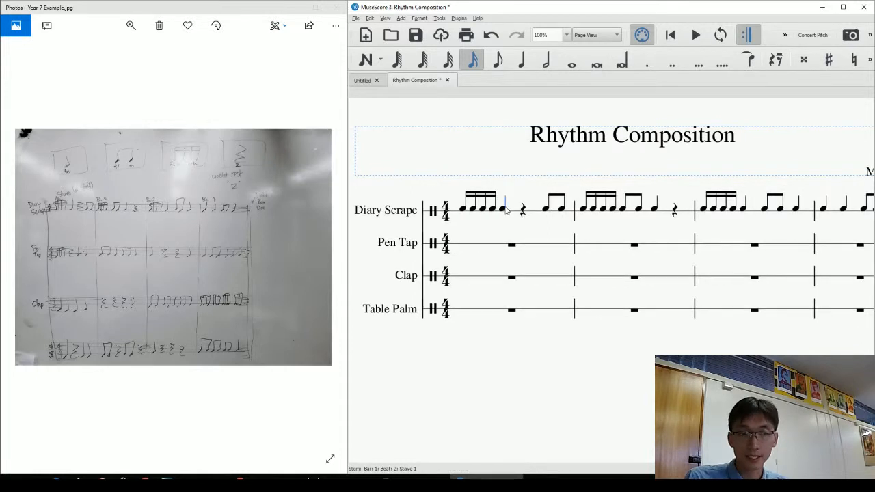
key("Escape")
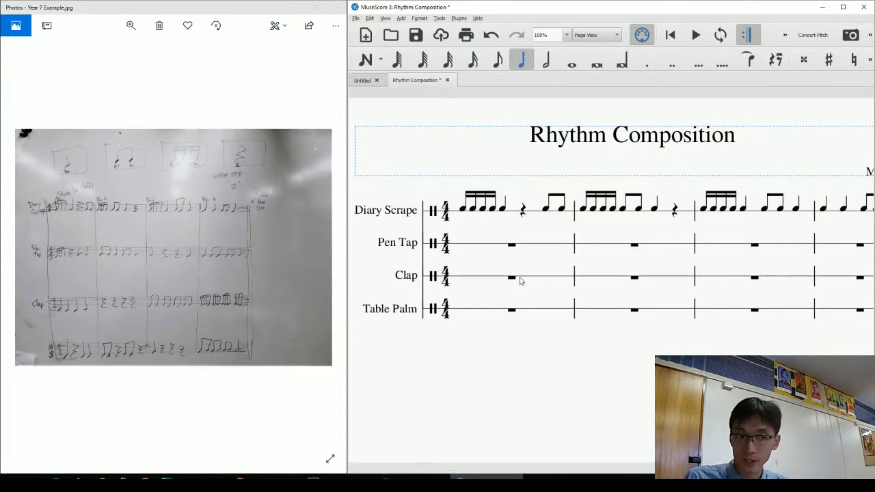
left_click(464, 210)
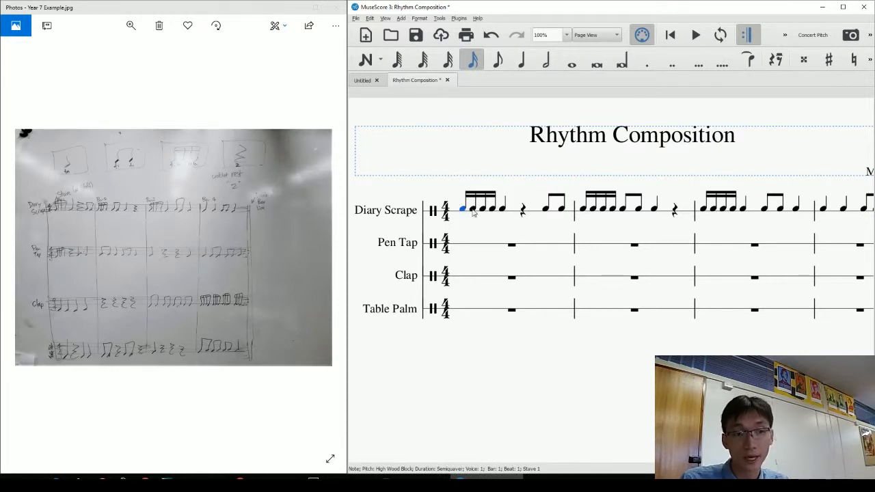
left_click_drag(520, 353, 503, 368)
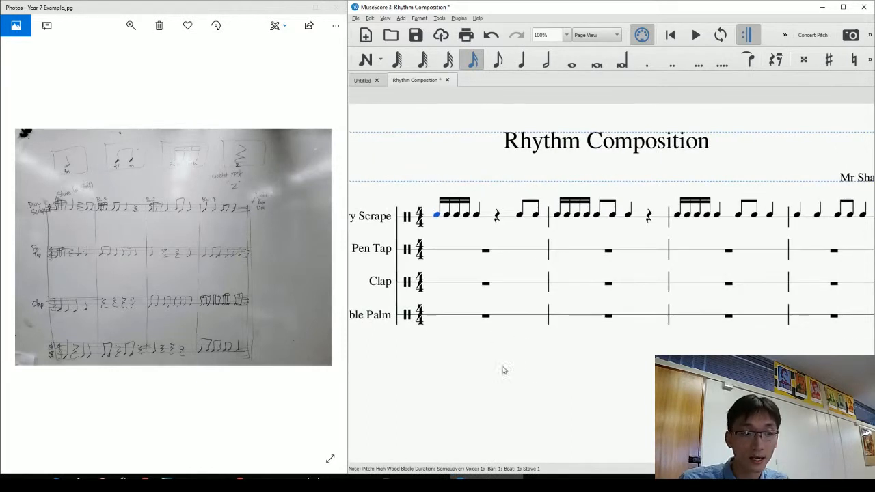
key("space")
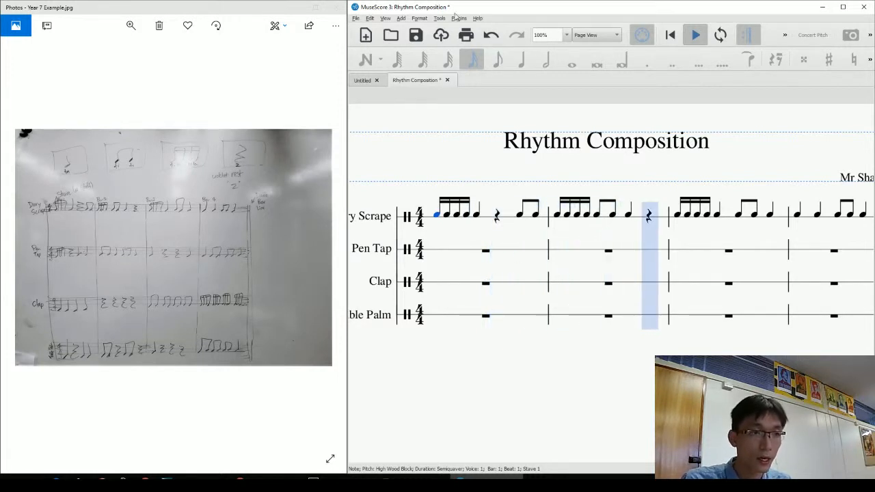
Stop playback and open the Play Panel, floating it over the middle of the score.
key("space")
left_click(385, 19)
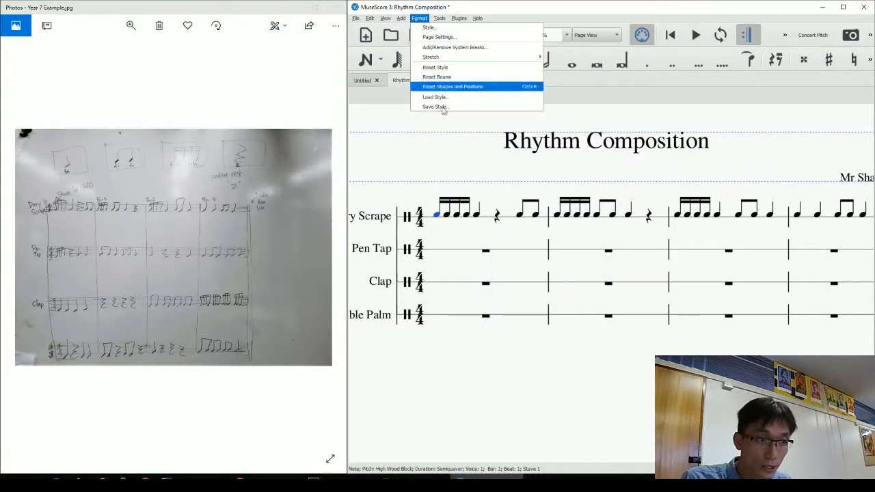
mouse_move(385, 18)
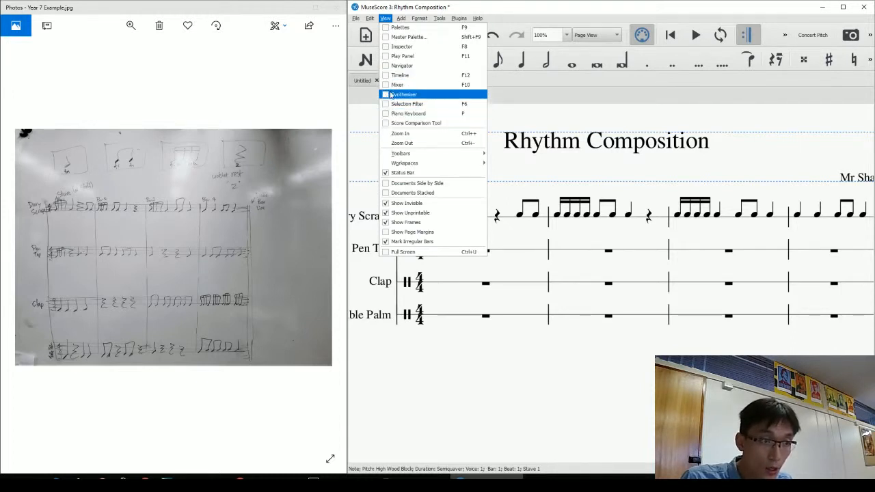
left_click(387, 56)
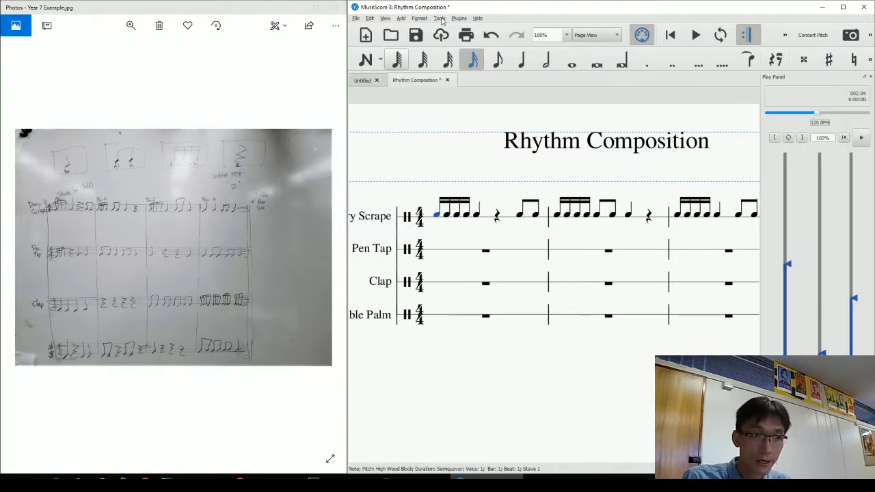
left_click(866, 77)
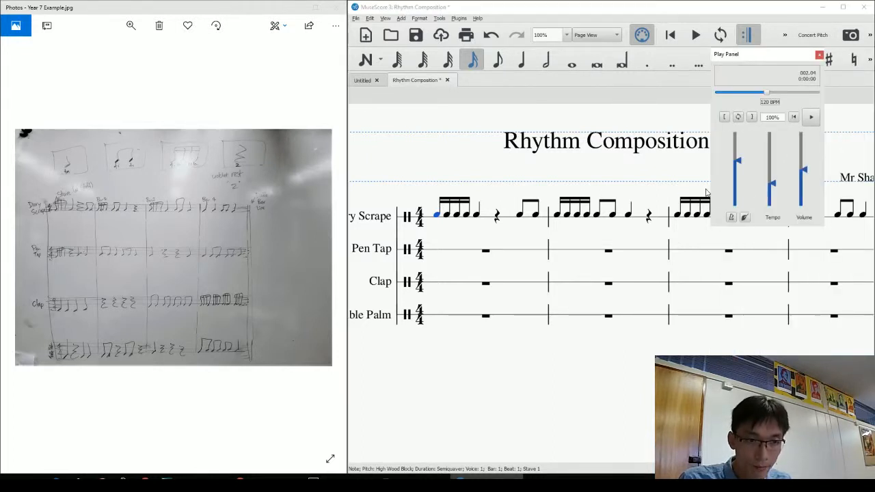
left_click_drag(765, 57, 734, 254)
Rewind to the beginning, replay the whole score, then select Pen Tap bar 1.
left_click_drag(736, 289, 683, 290)
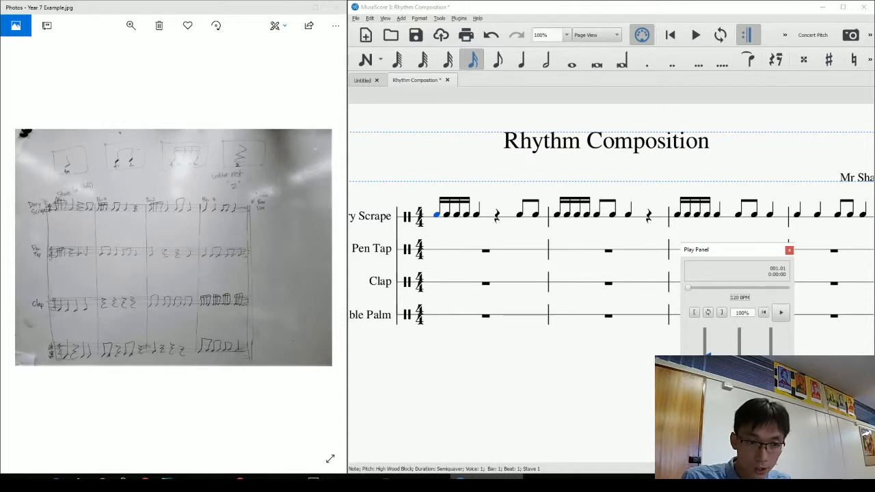
left_click(779, 317)
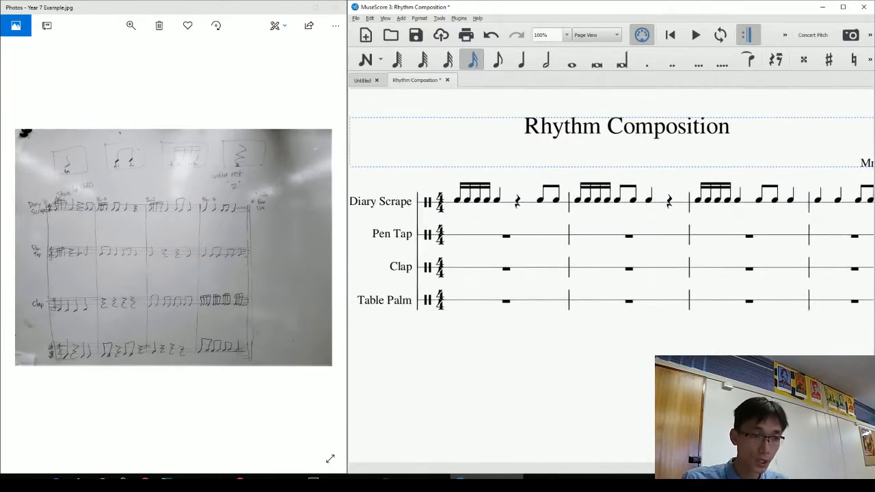
left_click(480, 238)
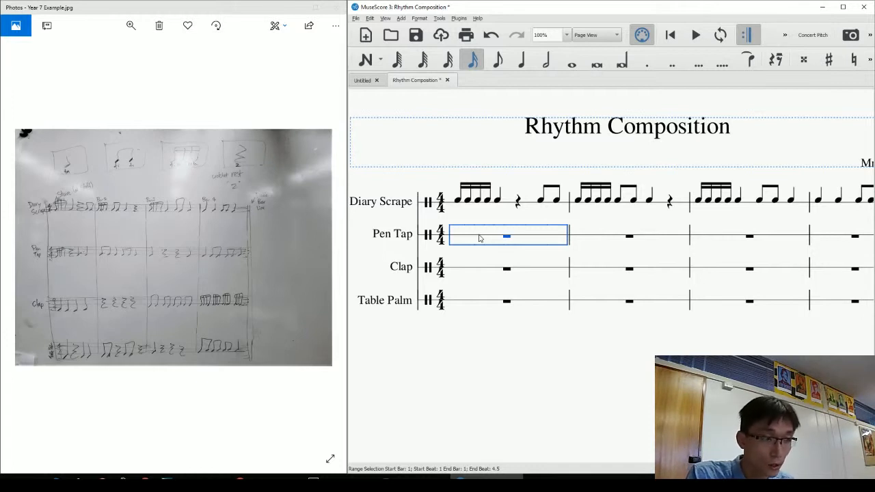
Write Pen Tap bar 1: four semiquavers, a crotchet rest, then crotchets on beats 3 and 4.
key("n")
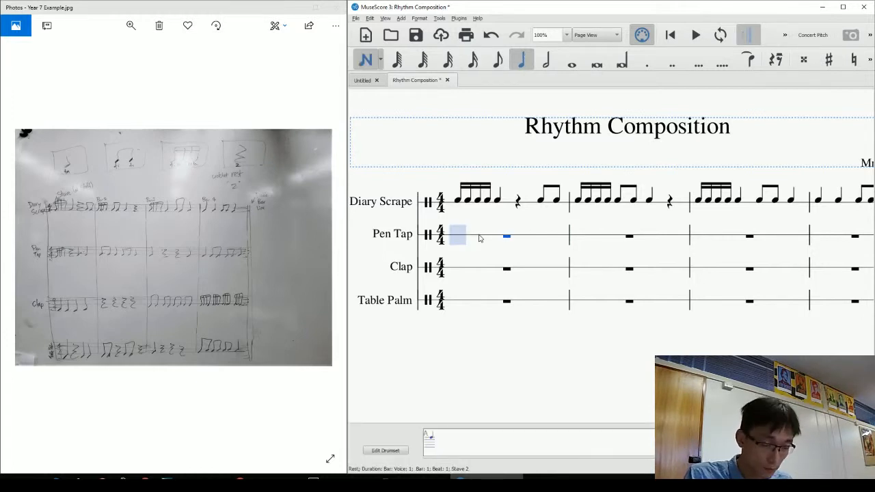
key("4")
key("3")
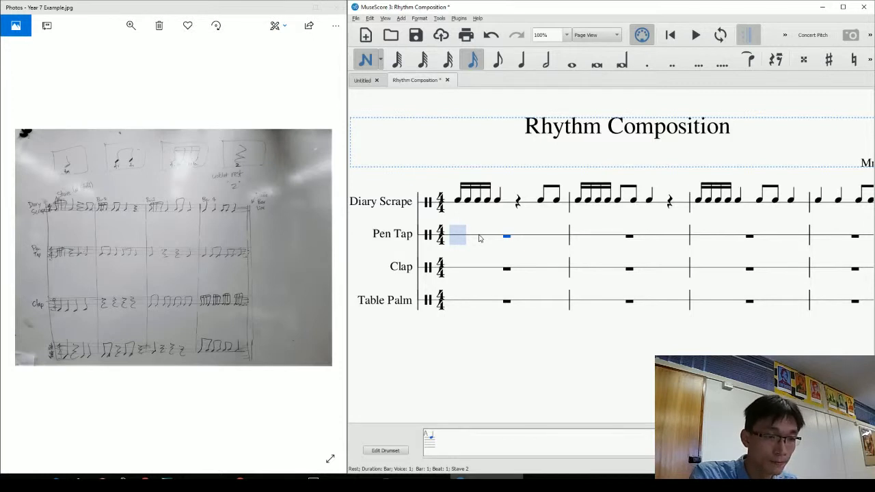
key("a")
key("a")
key("a")
key("a")
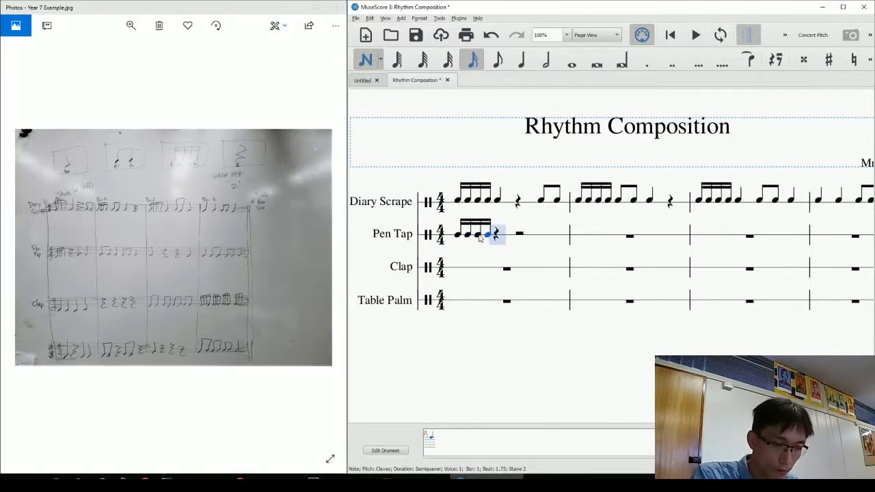
key("5")
key("0")
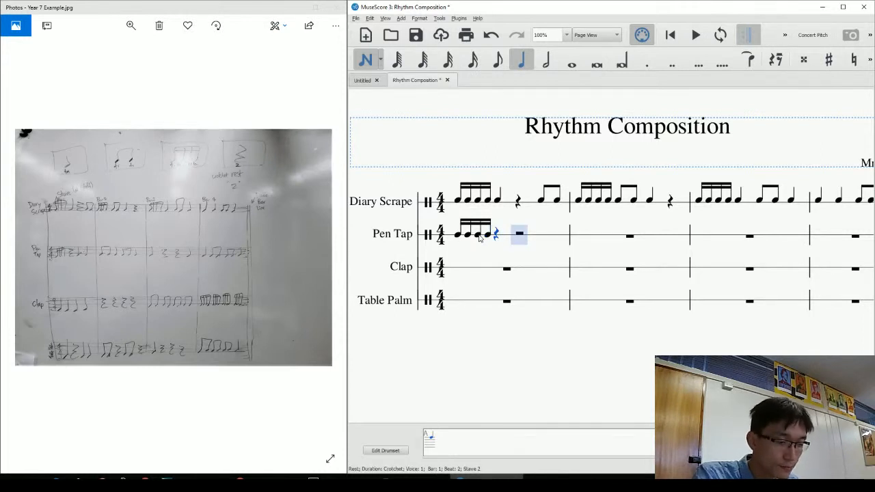
key("a")
key("a")
key("4")
Fill Pen Tap bar 2 with quavers and crotchets.
key("a")
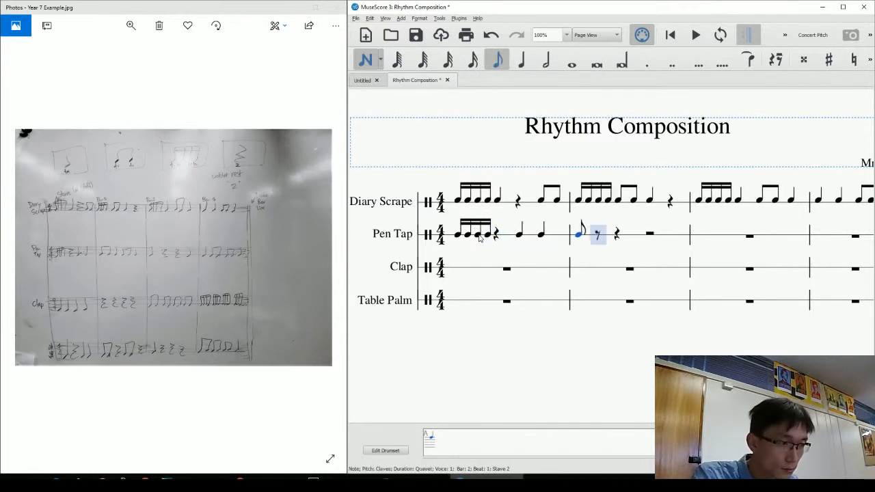
key("a")
key("5")
key("a")
key("4")
key("a")
key("a")
key("5")
key("a")
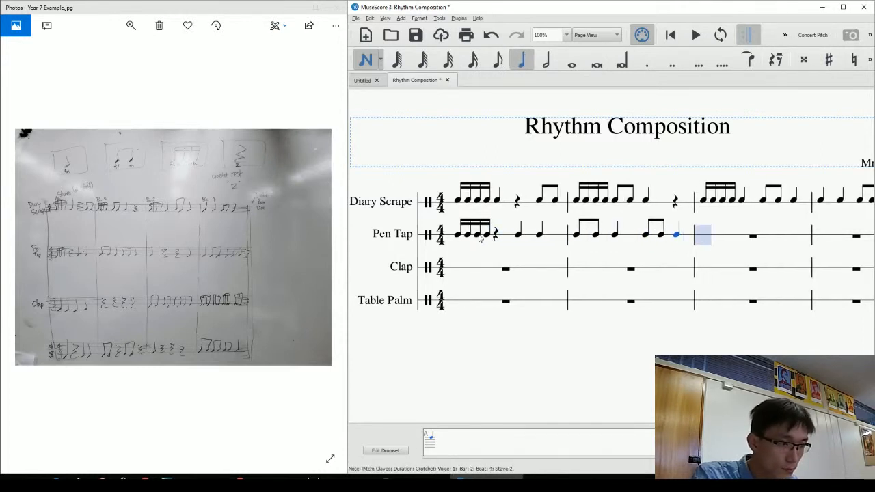
Complete bar 3 with crotchets and rests, and bar 4 with a crotchet, four quavers and a closing crotchet.
key("a")
key("0")
key("0")
key("a")
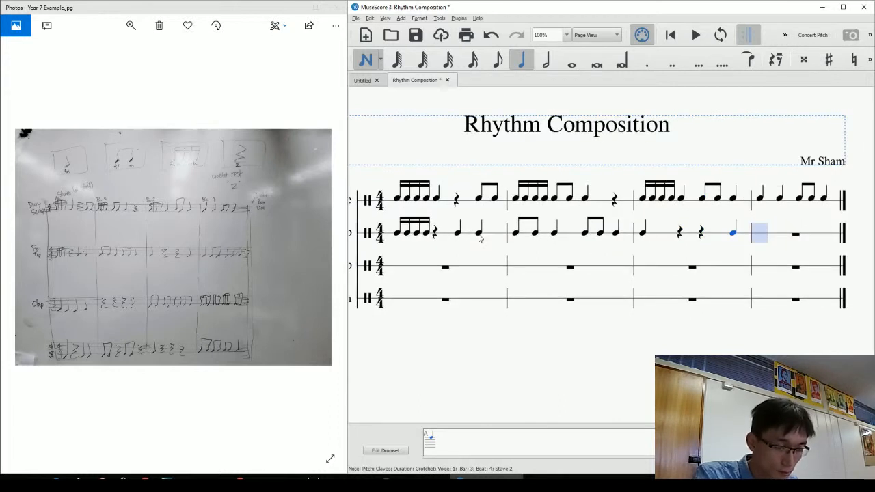
key("a")
key("4")
key("a")
key("a")
key("a")
key("a")
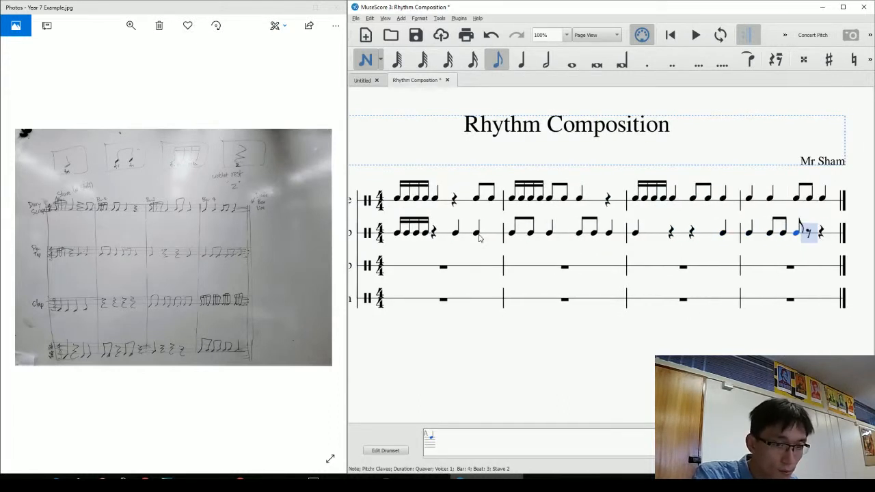
key("5")
key("a")
key("Escape")
left_click_drag(468, 358, 580, 377)
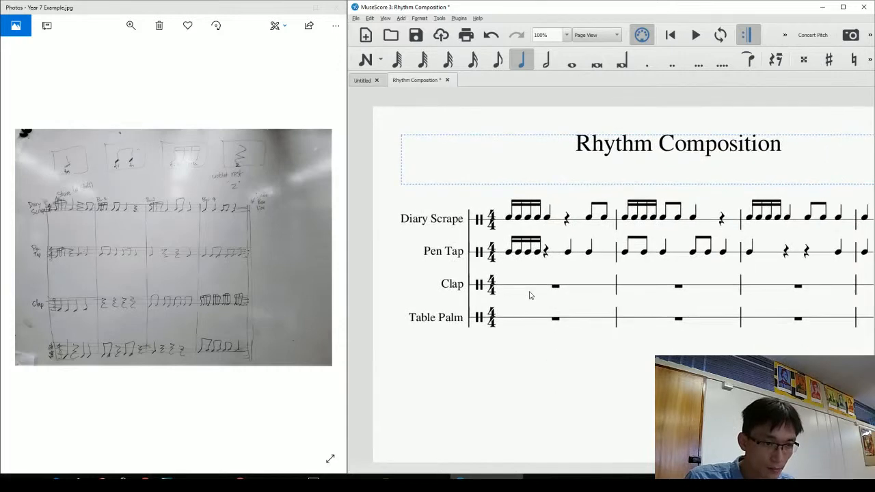
Enter four crotchet claps in Clap bar 1 and fill bar 2 with crotchet rests.
left_click(525, 286)
key("n")
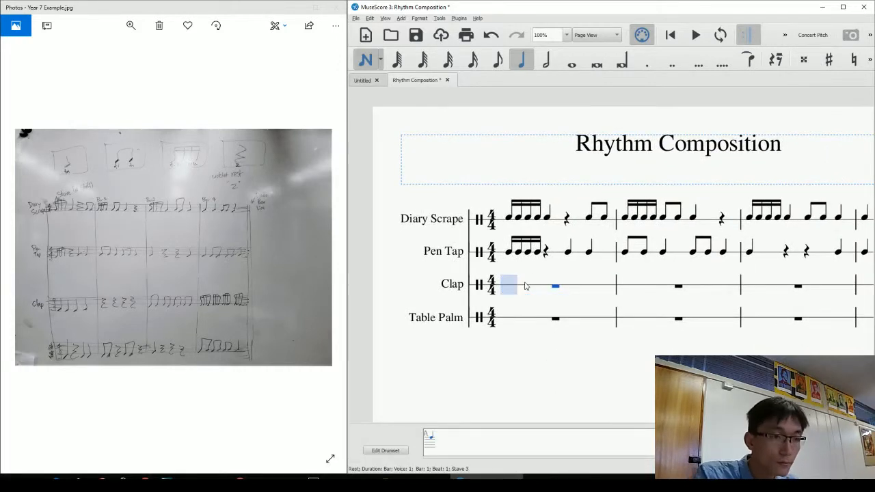
key("a")
key("a")
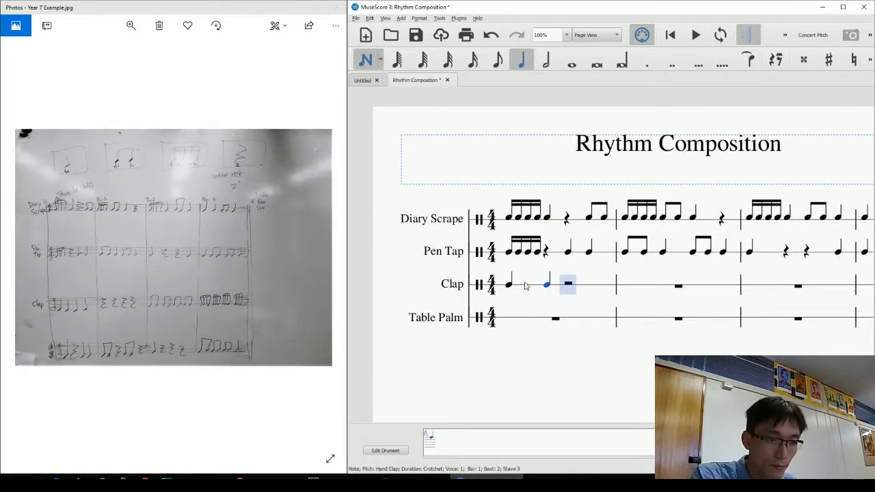
key("a")
key("a")
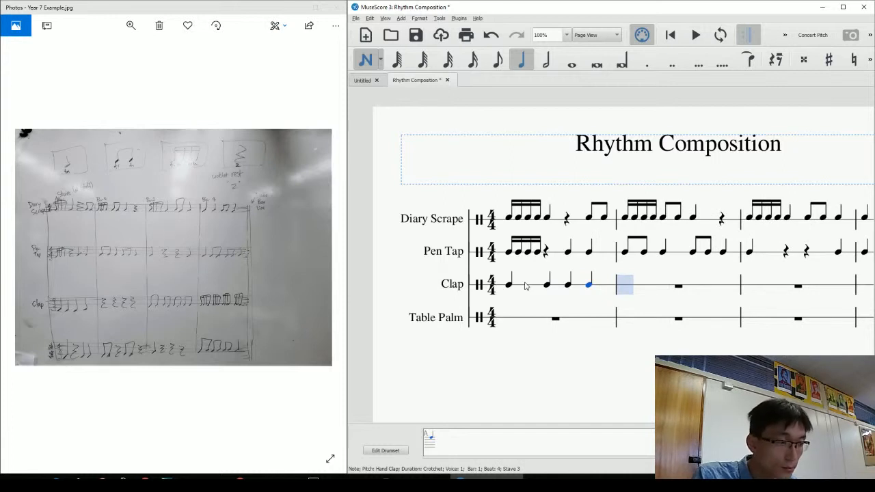
key("0")
key("0")
key("0")
key("0")
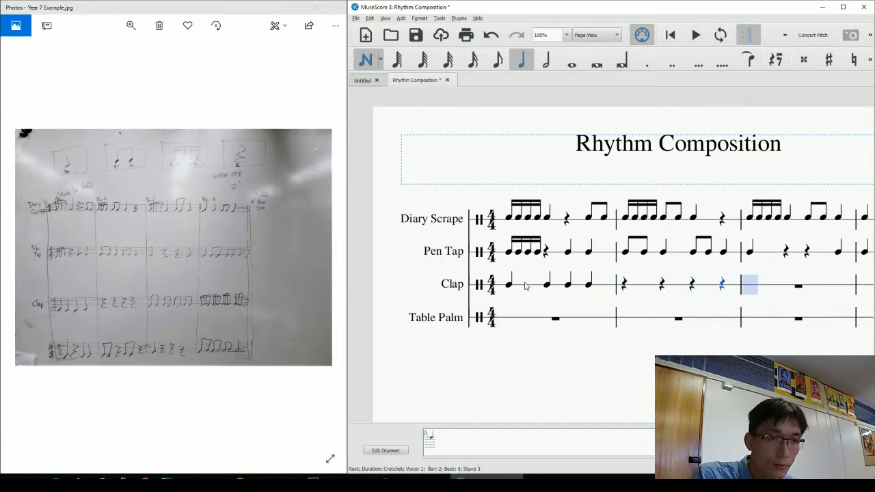
Enter eight quaver claps in bar 3 and sixteen semiquavers in bar 4.
key("4")
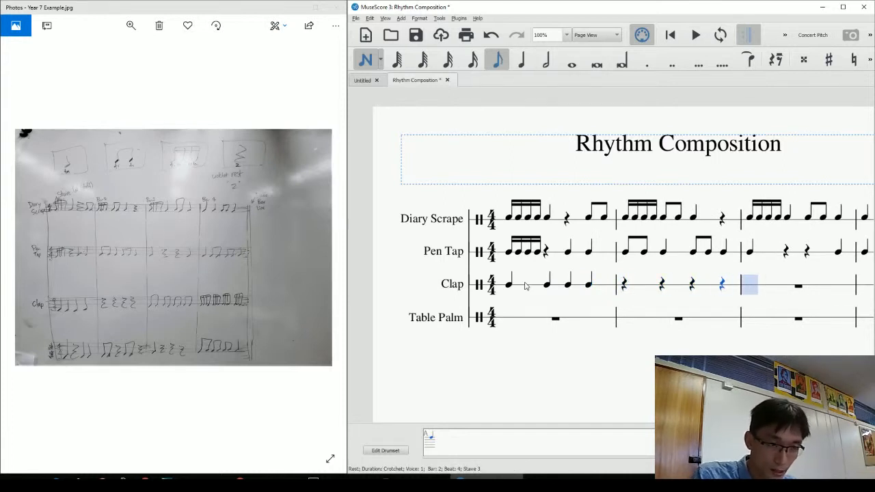
key("a")
key("a")
key("a")
key("a")
key("a")
key("a")
key("a")
key("a")
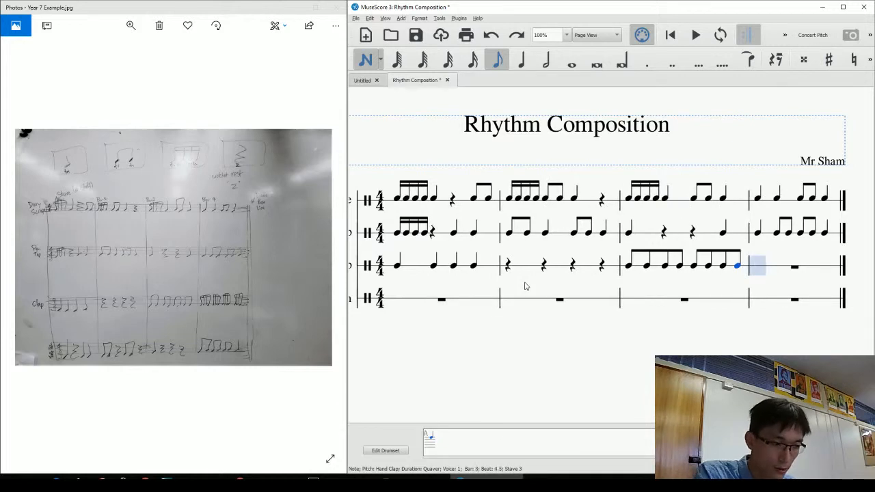
key("3")
key("a")
key("a")
key("a")
key("a")
key("a")
key("a")
key("a")
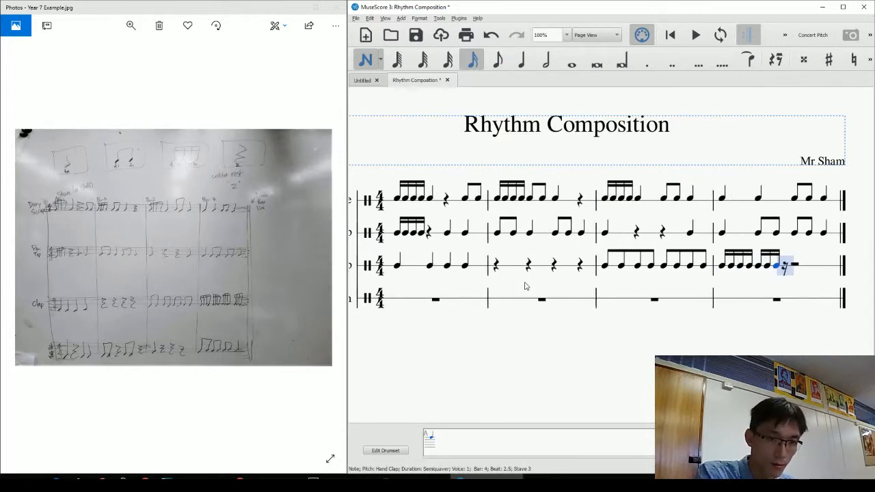
key("a")
key("a")
key("a")
key("a")
key("a")
key("a")
key("a")
key("a")
key("a")
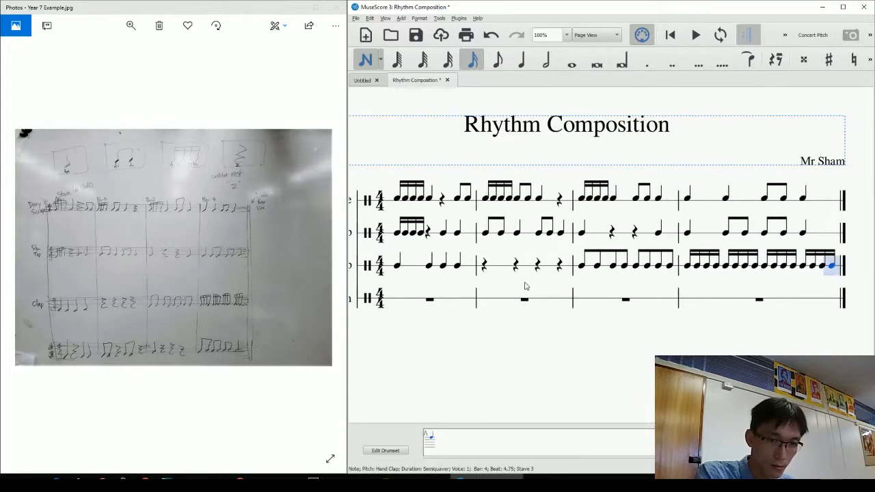
key("Escape")
left_click(443, 292)
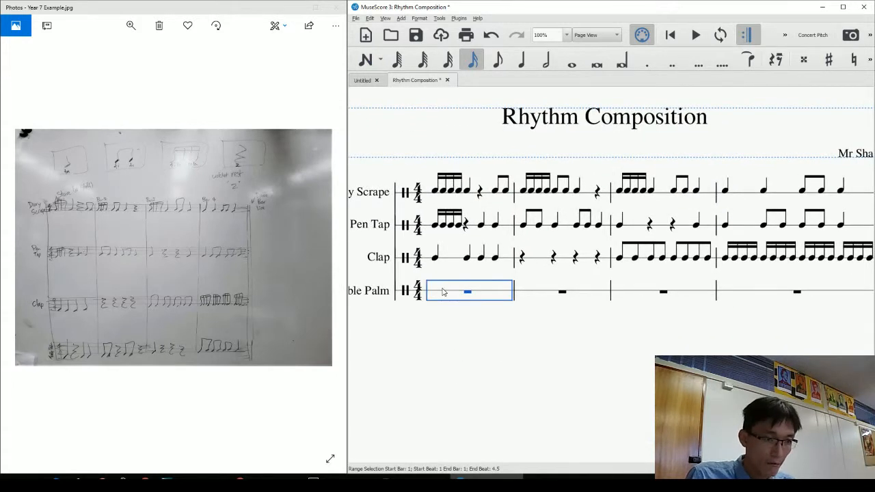
Write Table Palm bar 1 as crotchet, crotchet rest, crotchet, crotchet, undoing a stray quaver rest.
key("n")
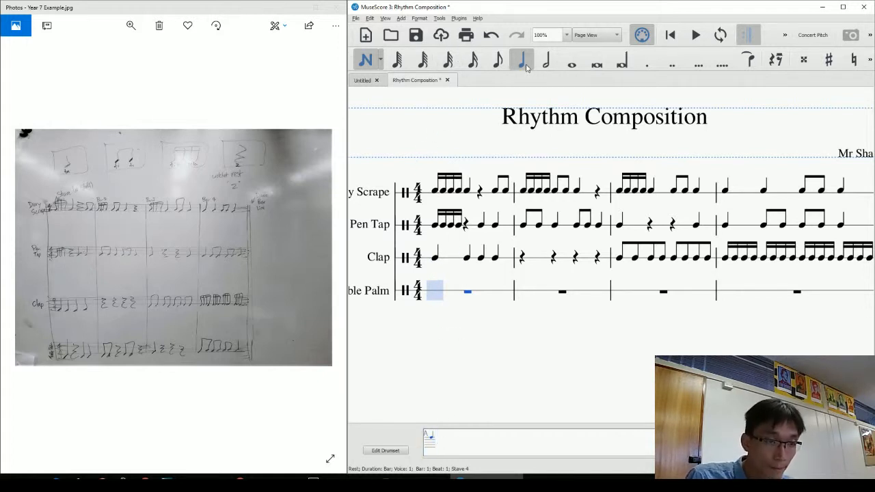
key("b")
key("0")
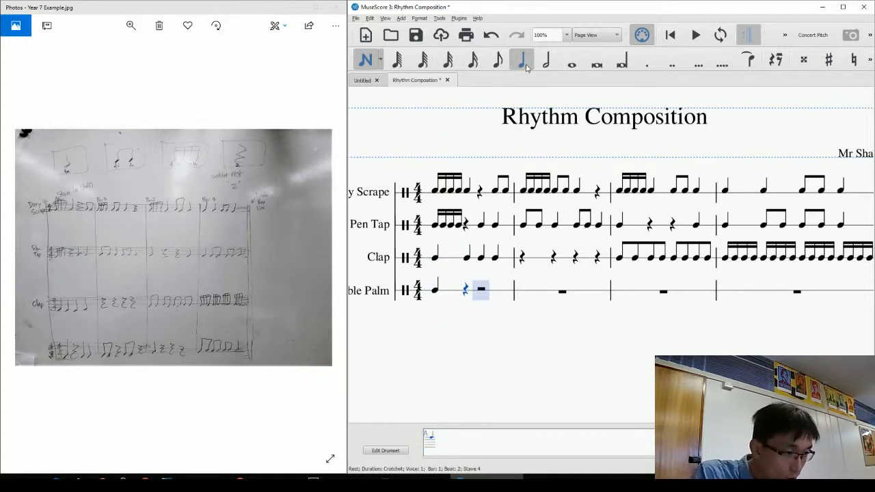
key("b")
key("b")
key("4")
key("b")
key("b")
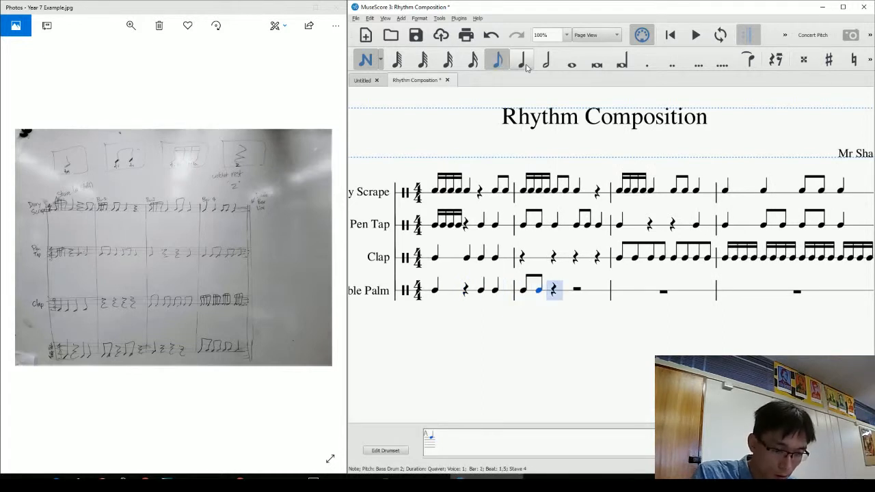
key("0")
key("ctrl+z")
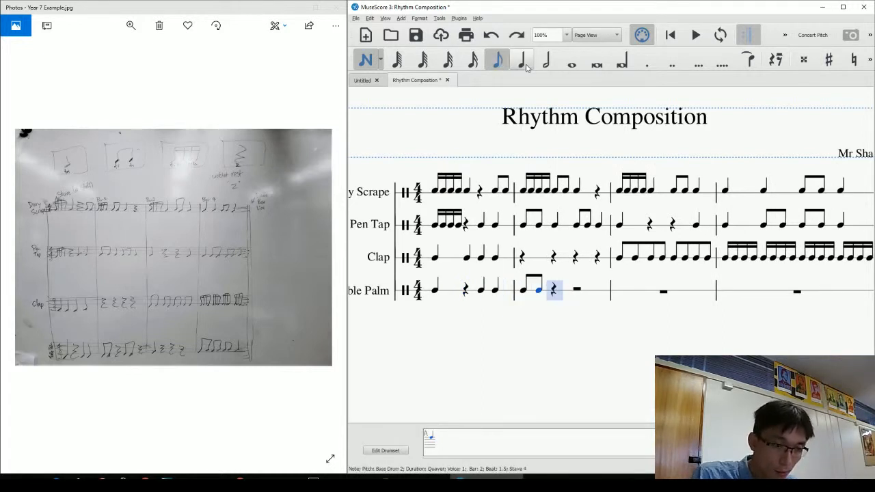
Fill Table Palm bar 2 with a crotchet rest, two quavers on beat 3 and a closing crotchet rest.
left_click(525, 62)
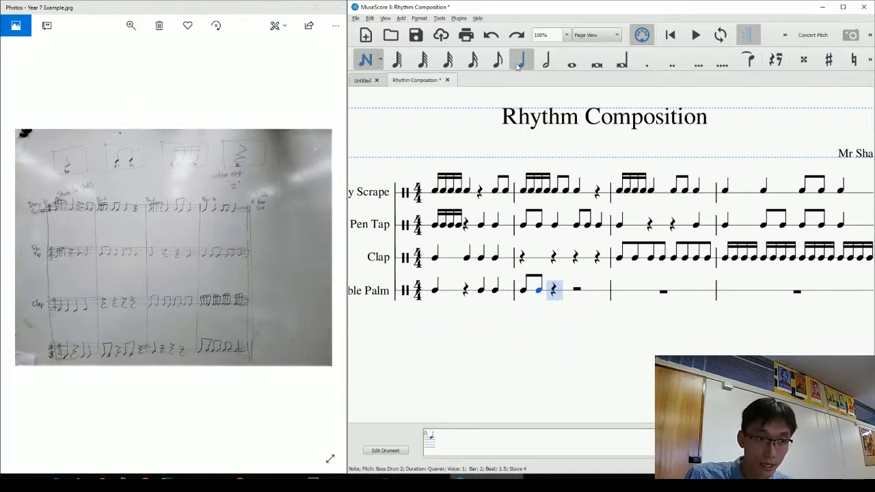
key("0")
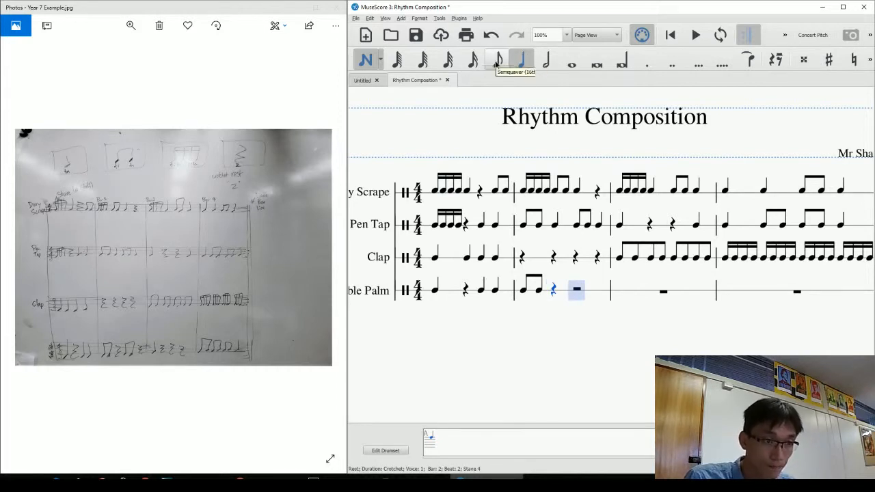
left_click(497, 63)
key("a")
key("a")
scroll(537, 184, "down", 4)
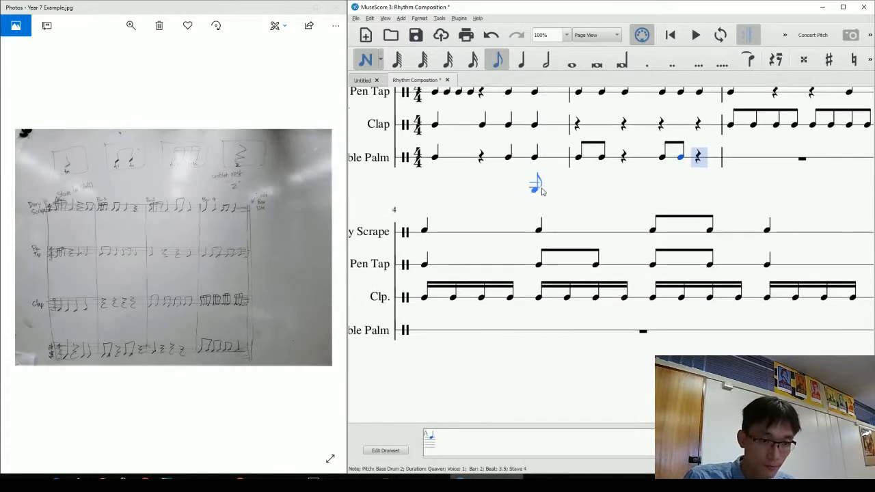
scroll(537, 176, "up", 2)
left_click(522, 61)
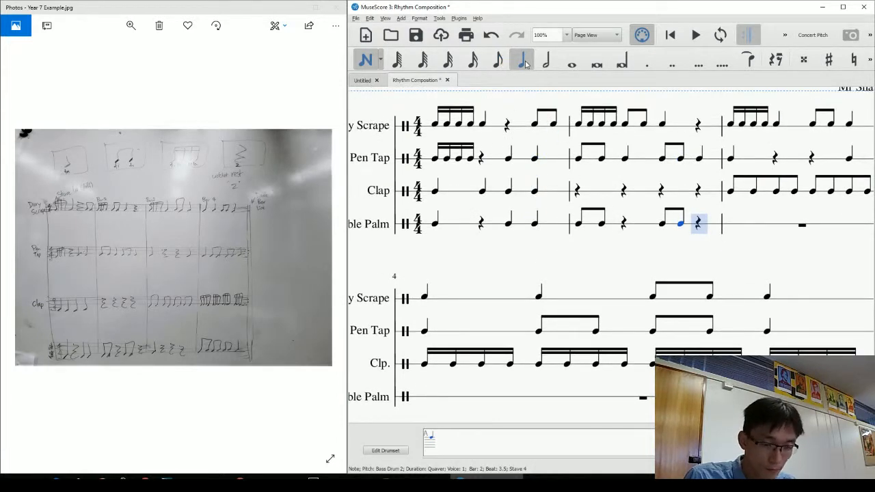
key("0")
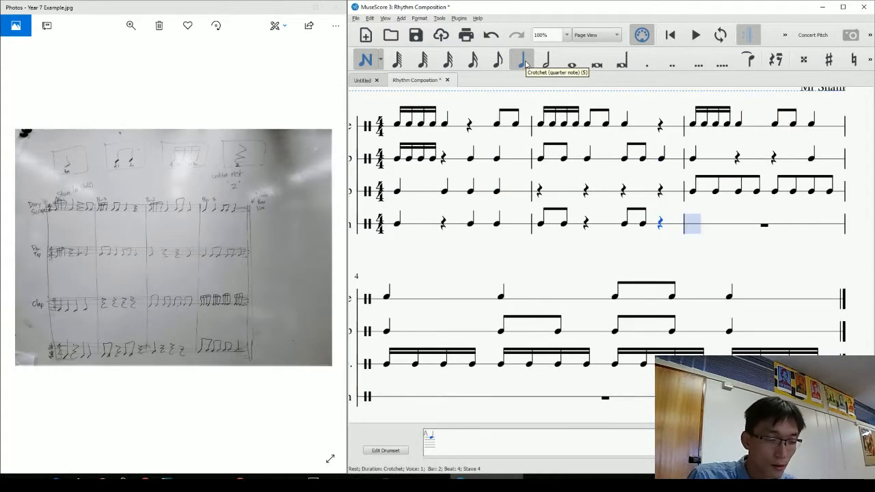
Enter a crotchet and rests in bar 3, then six quavers and a crotchet in bar 4.
key("a")
key("0")
key("0")
key("0")
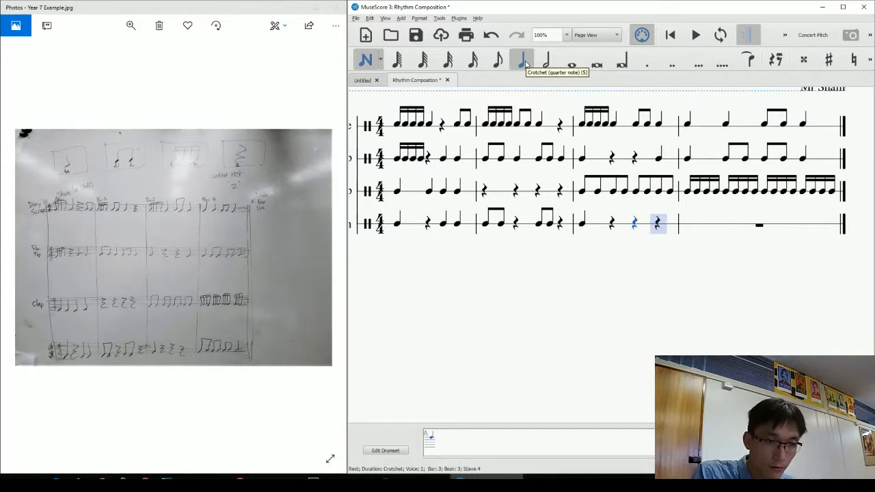
key("4")
key("a")
key("a")
key("a")
key("a")
key("a")
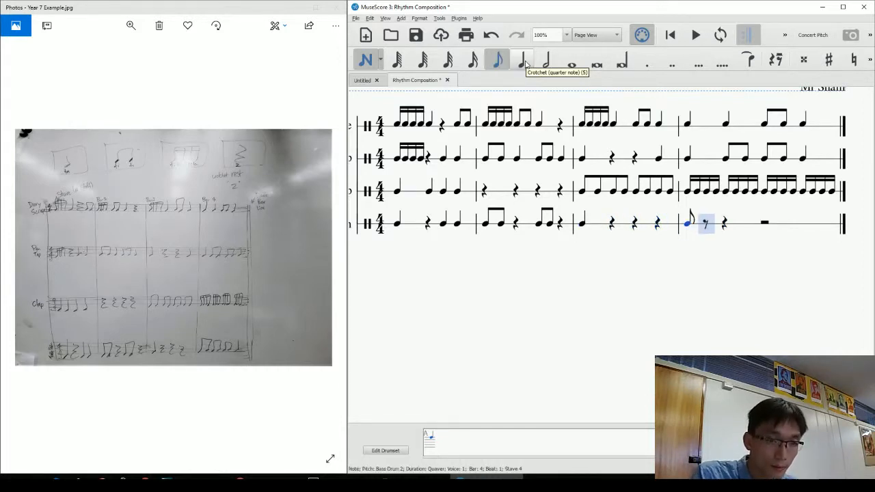
key("a")
key("5")
key("a")
key("Escape")
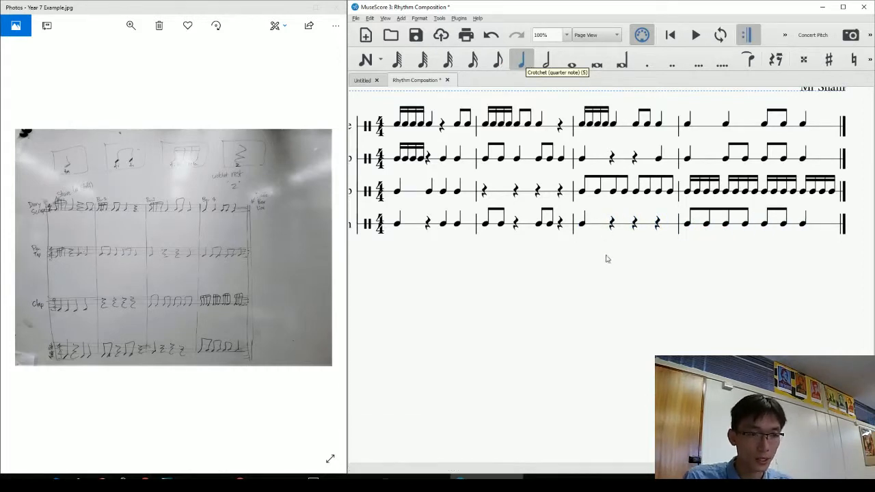
left_click_drag(602, 294, 612, 370)
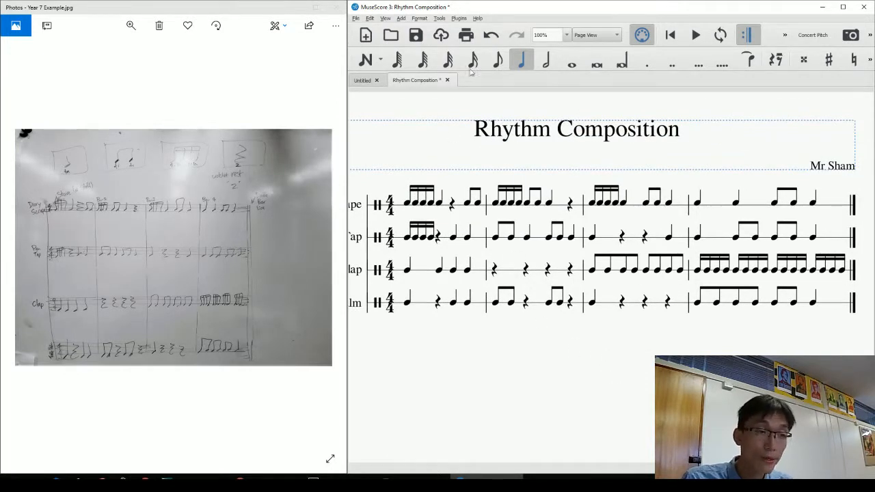
Create a 'Year 7 Music' folder on the Desktop and open it as the save location.
left_click(357, 20)
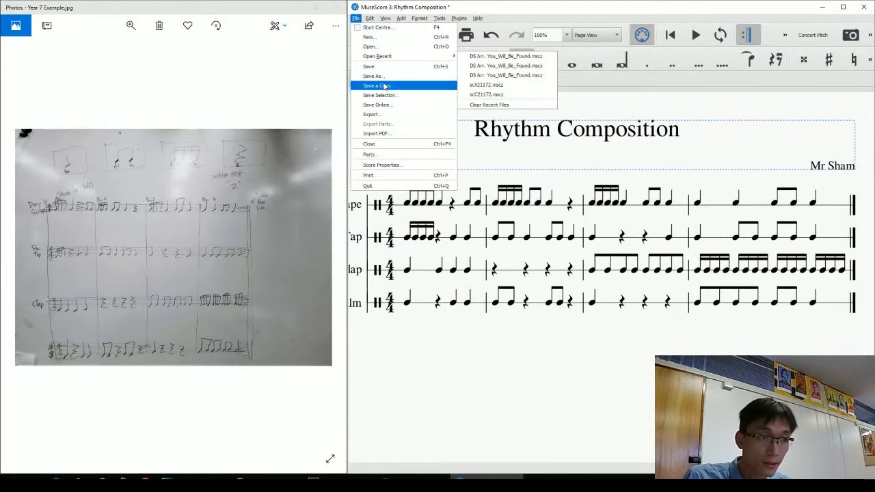
left_click(384, 71)
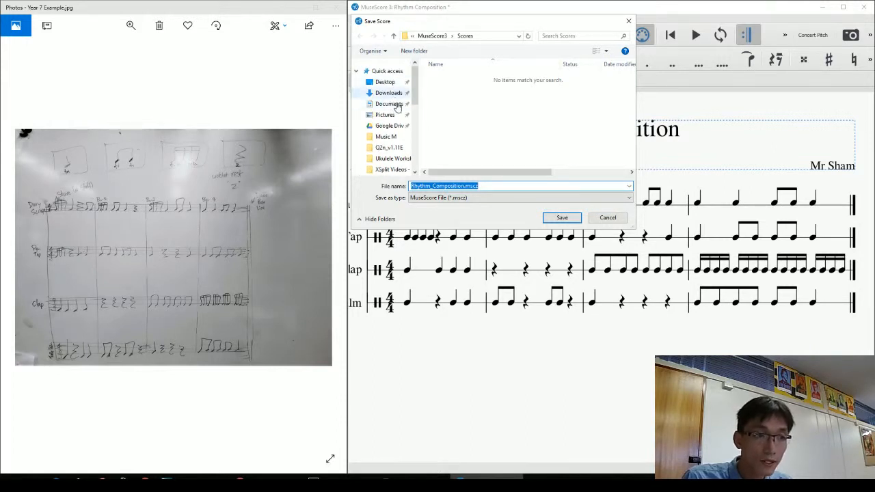
left_click(386, 82)
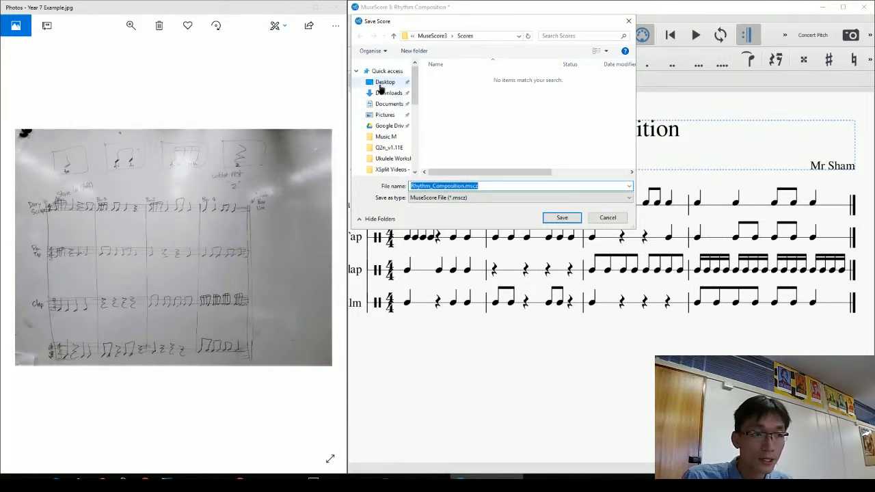
left_click(413, 51)
type("Year 7")
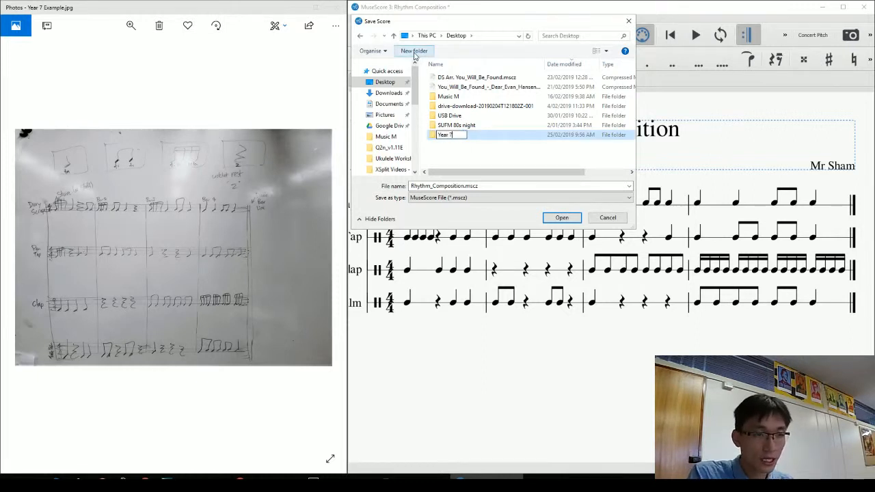
type(" Music")
key("Return")
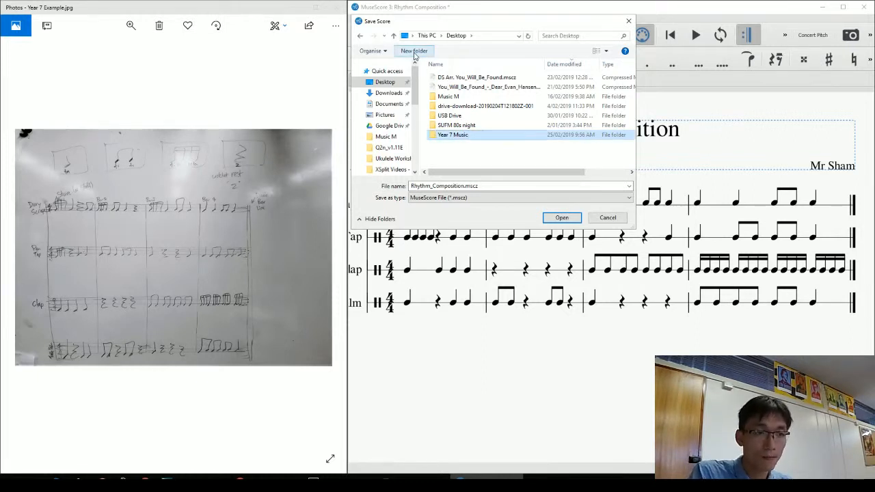
double_click(494, 138)
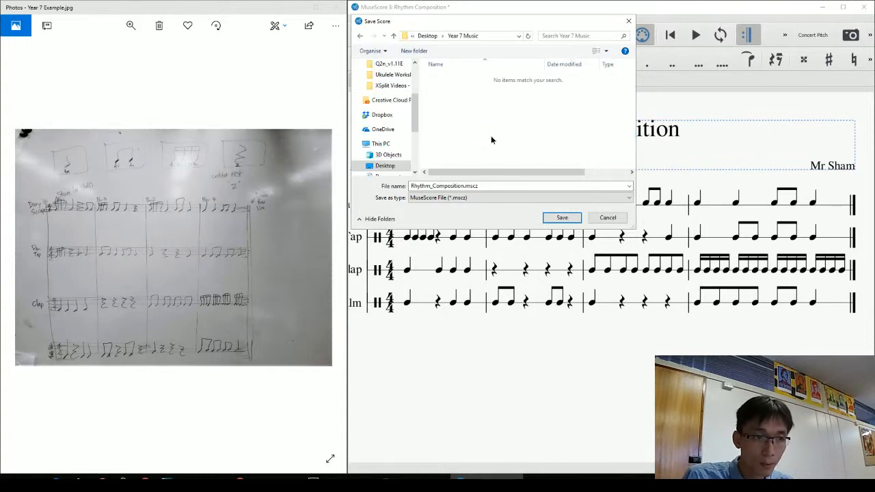
Save the score there under the file name 'D Sham Rhythm Composition'.
left_click(481, 185)
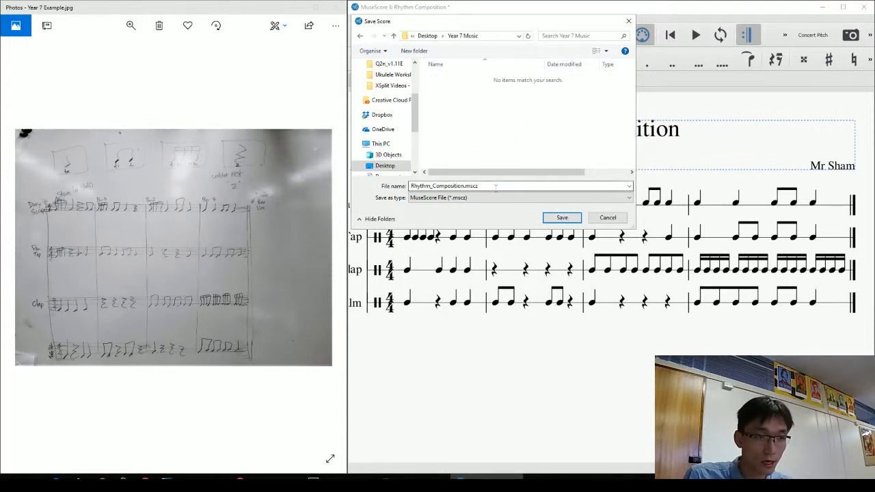
key("ctrl+a")
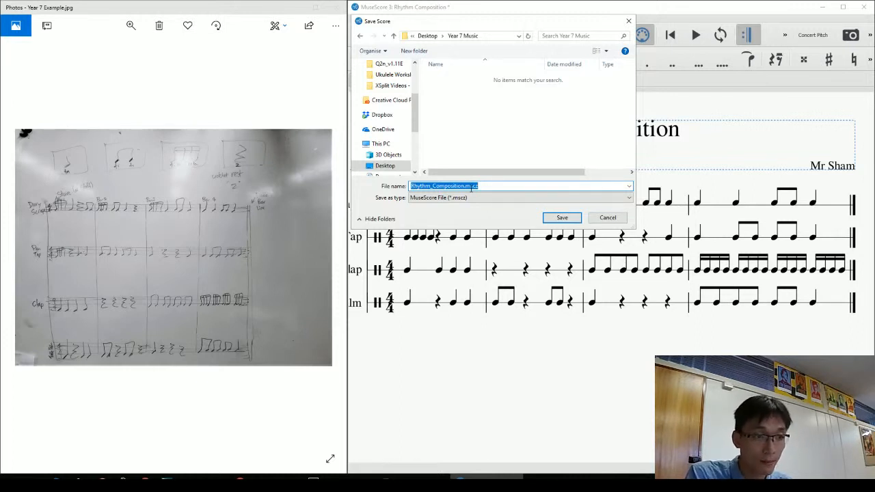
type("D Sham")
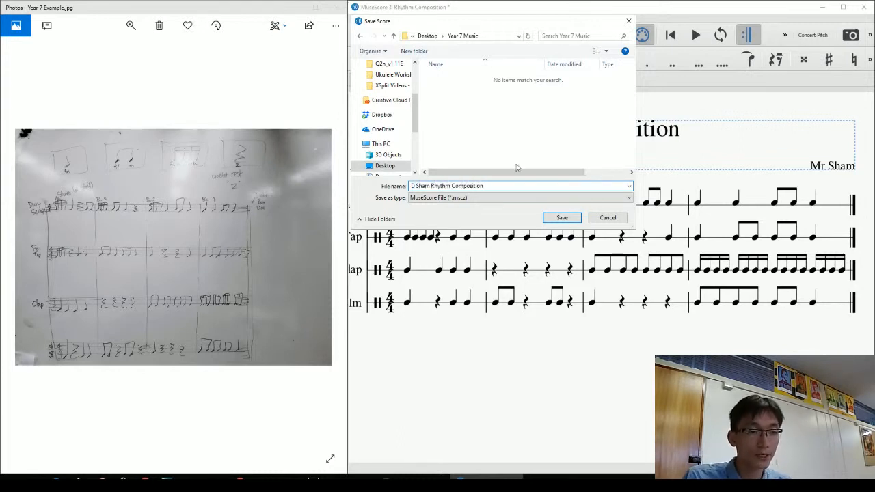
left_click(562, 218)
scroll(650, 383, "left", 3)
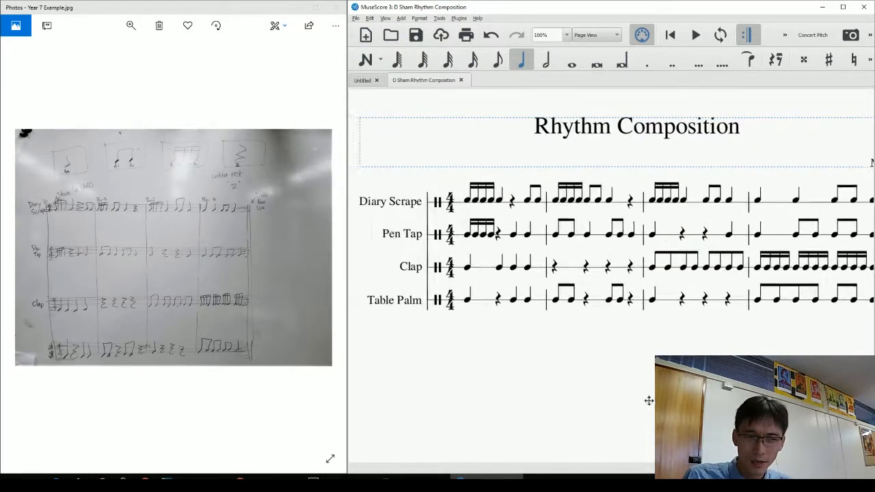
left_click_drag(649, 400, 518, 336)
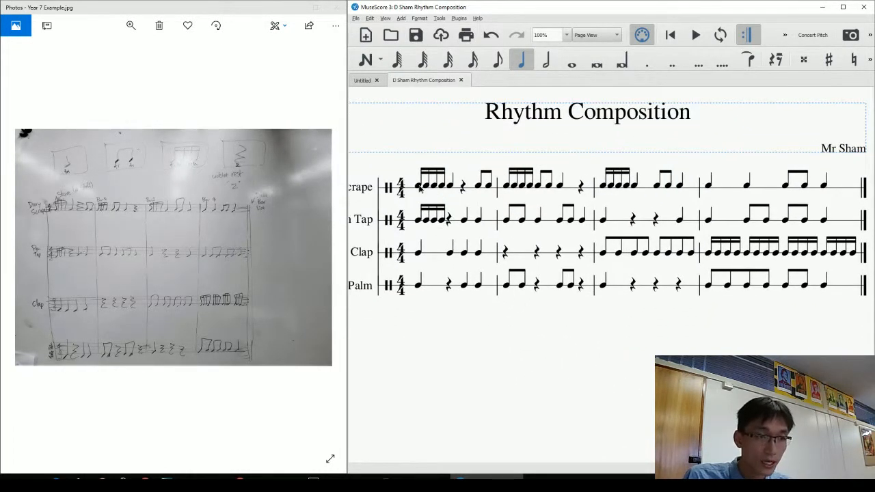
left_click(419, 186)
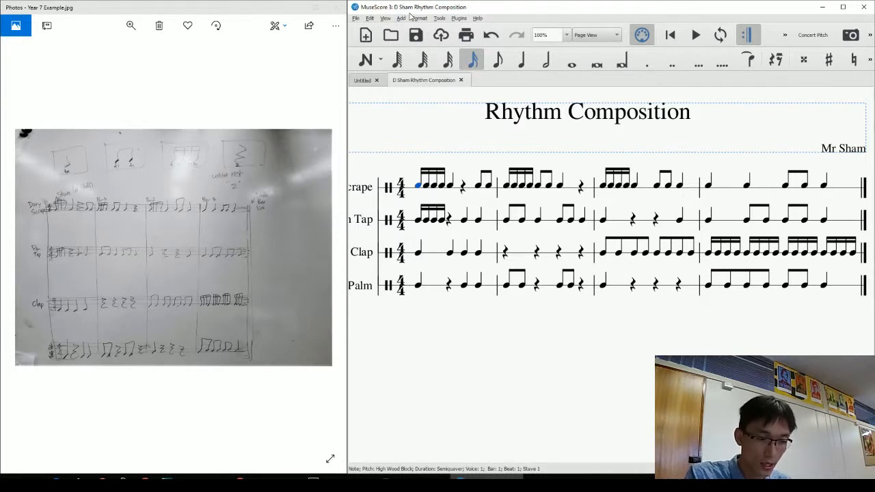
key("F11")
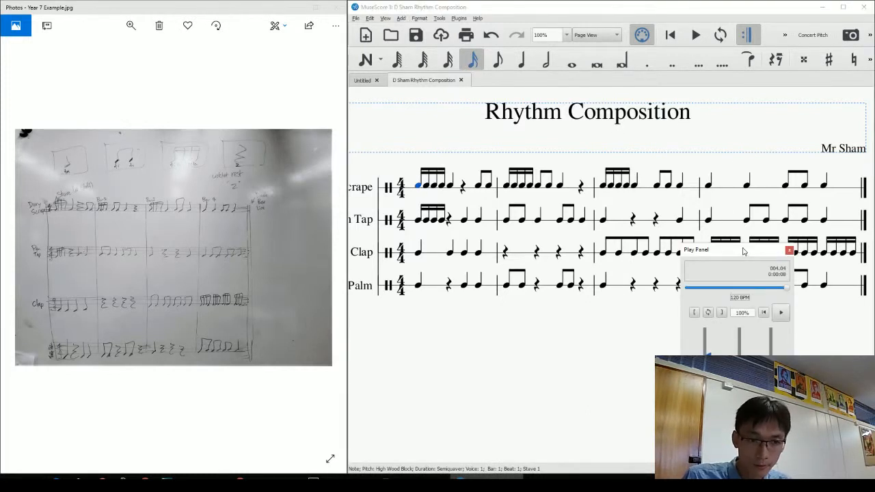
left_click_drag(760, 254, 782, 263)
left_click_drag(813, 299, 697, 301)
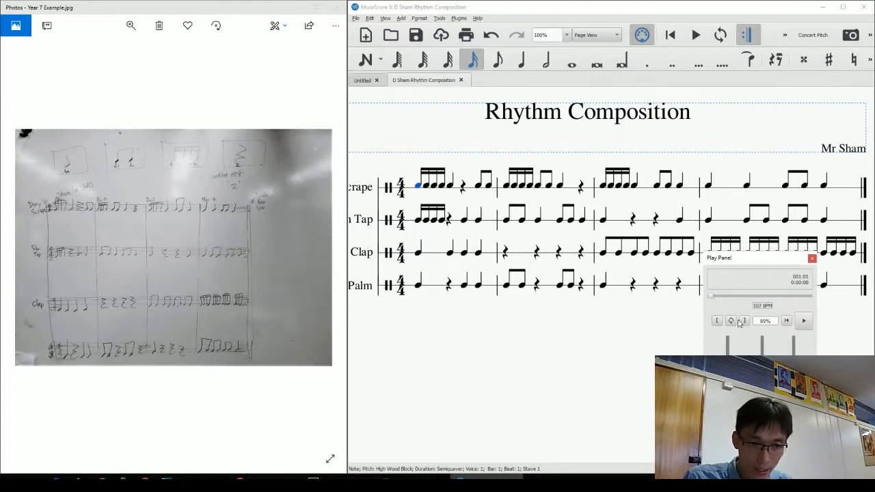
left_click(804, 320)
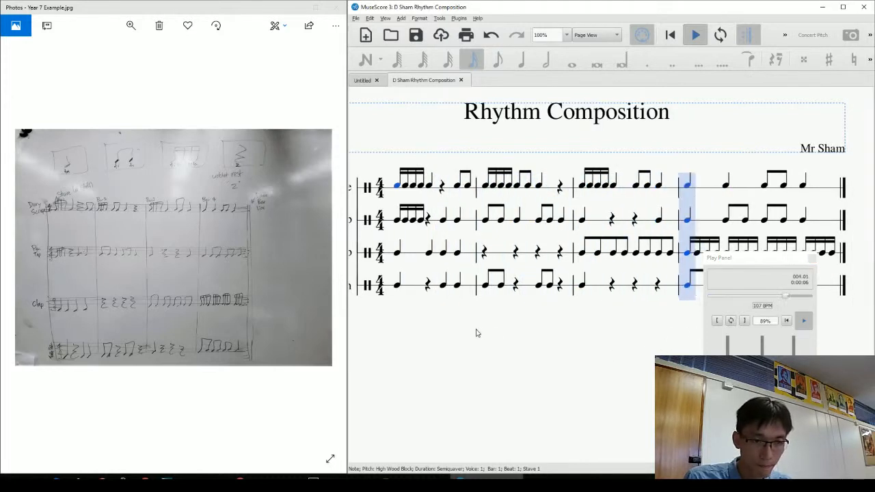
left_click(760, 269)
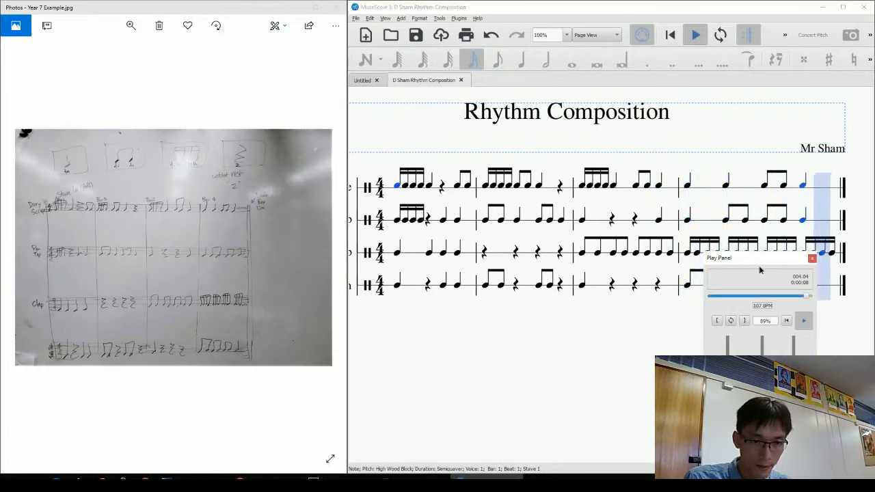
left_click(813, 259)
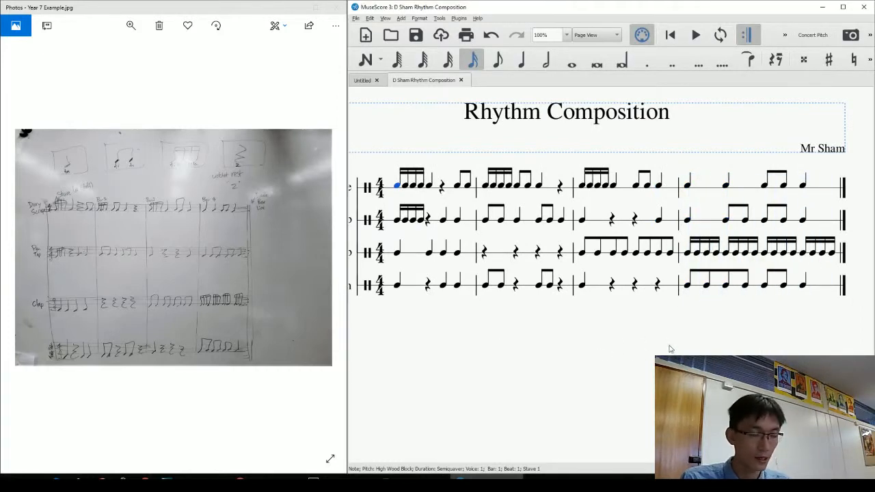
left_click_drag(643, 370, 645, 390)
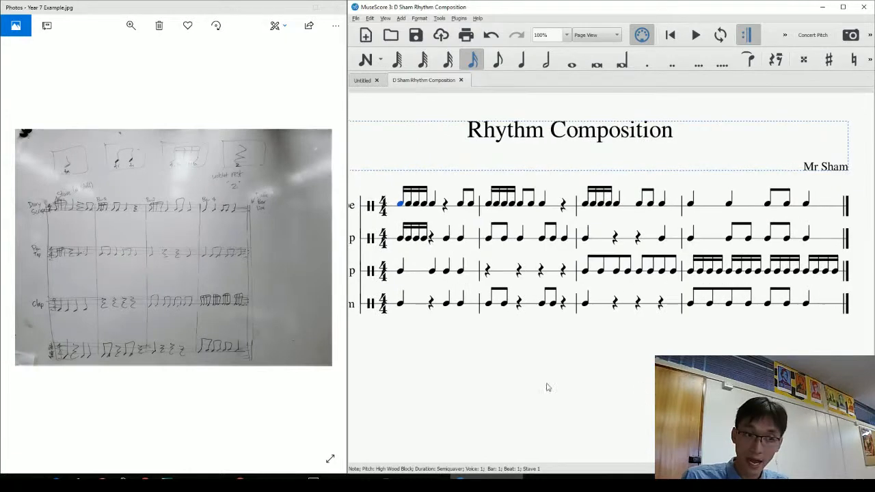
Export the score as a PDF file into Desktop > Year 7 Music.
left_click(356, 18)
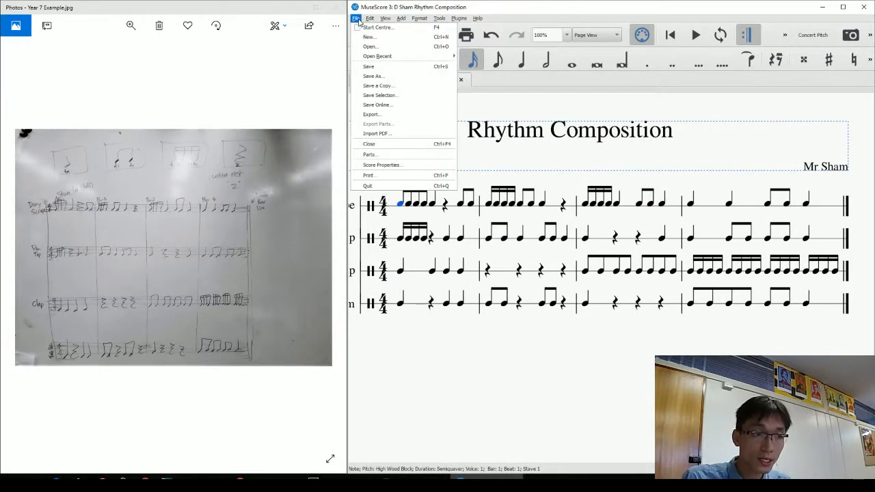
left_click(381, 117)
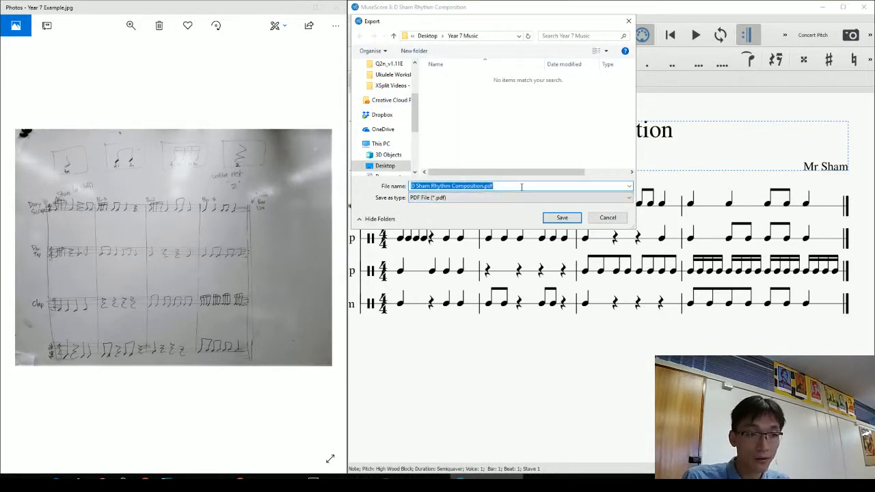
left_click(469, 199)
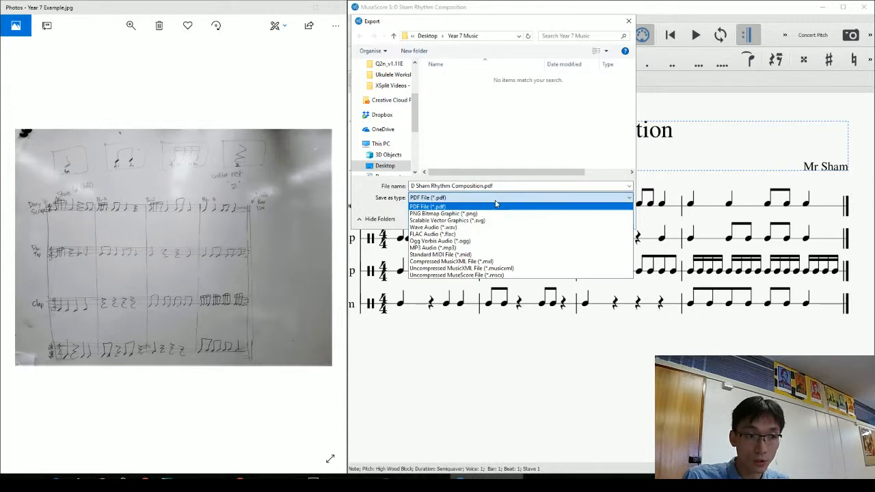
left_click(441, 214)
left_click(441, 199)
left_click(441, 207)
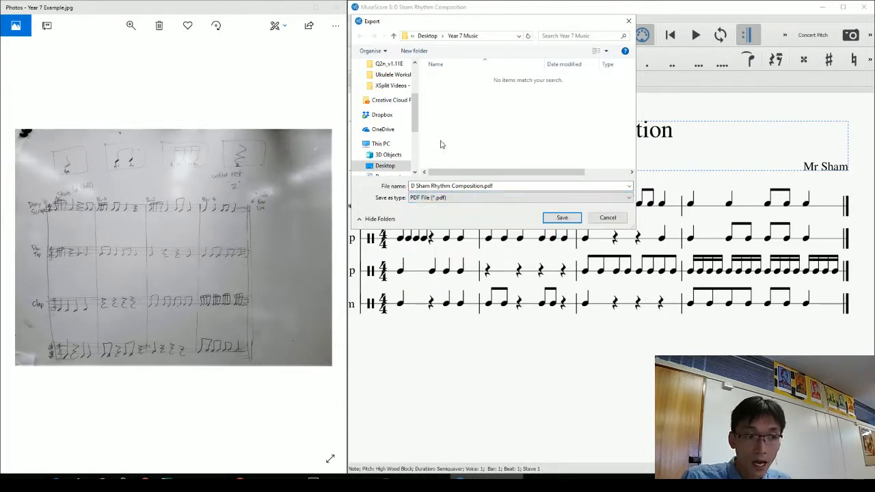
scroll(377, 91, "up", 3)
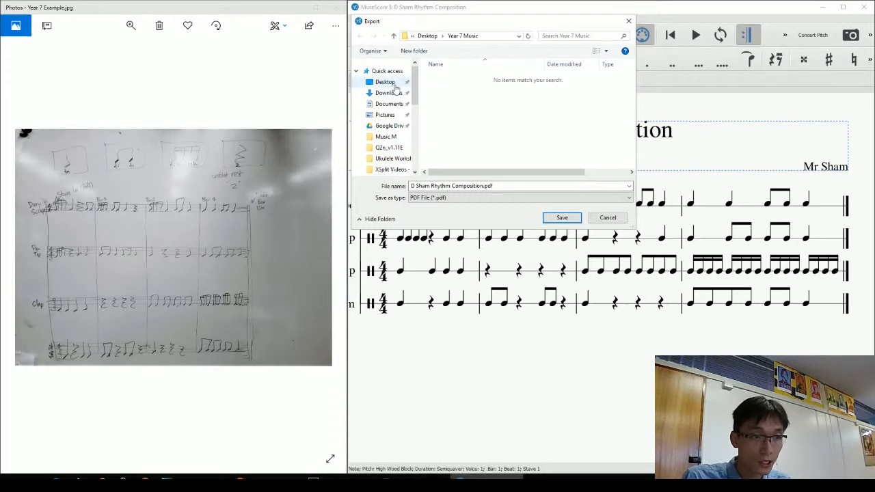
left_click(380, 83)
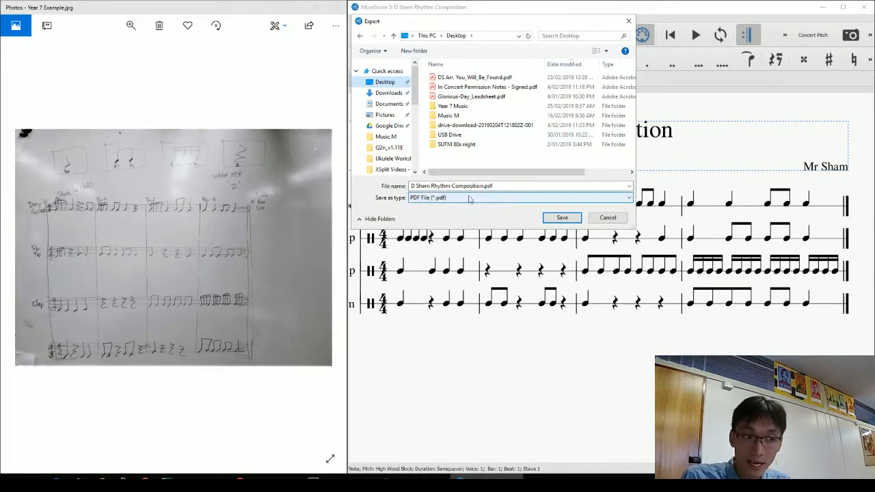
double_click(452, 106)
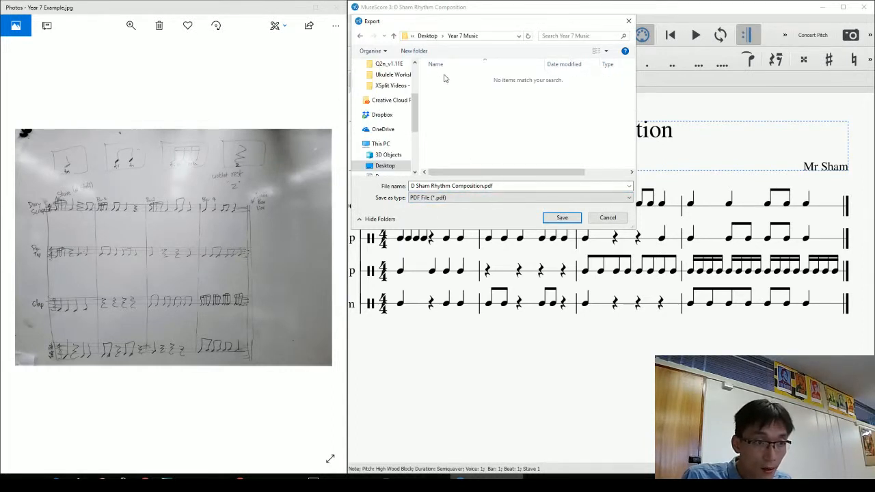
left_click(561, 217)
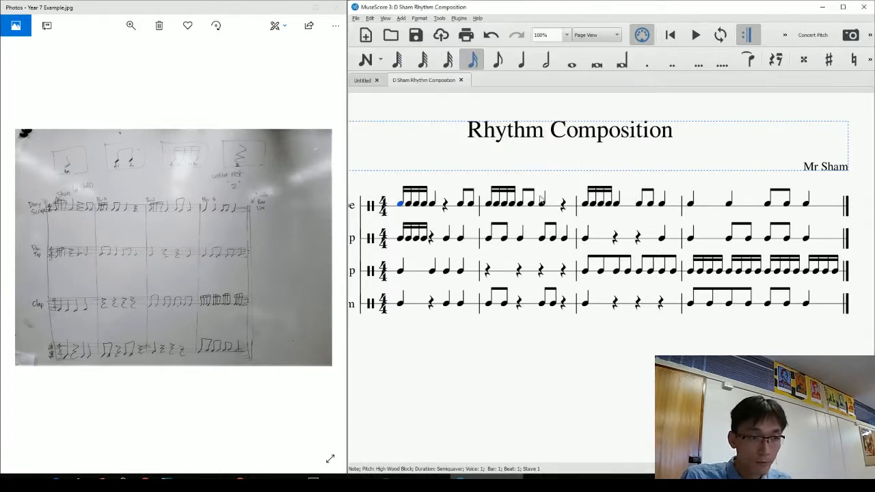
Export the score as an MP3 audio file into the Year 7 Music folder.
left_click(357, 20)
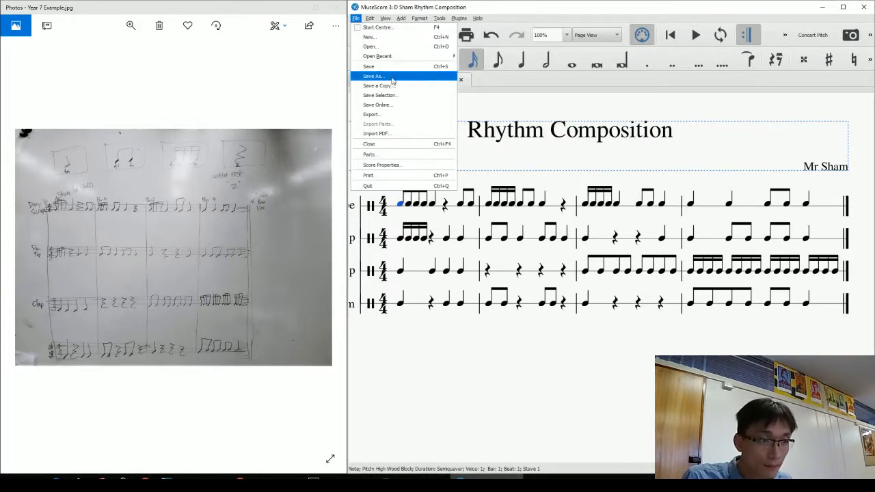
left_click(392, 117)
left_click(477, 198)
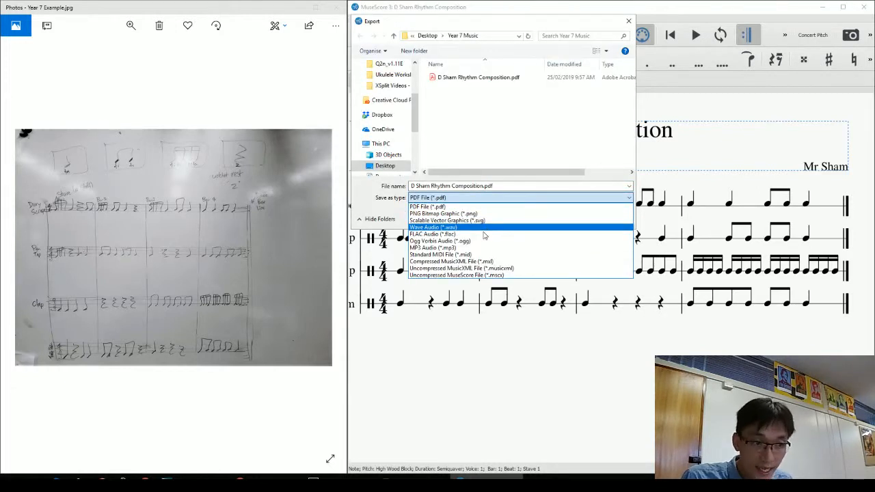
left_click(482, 247)
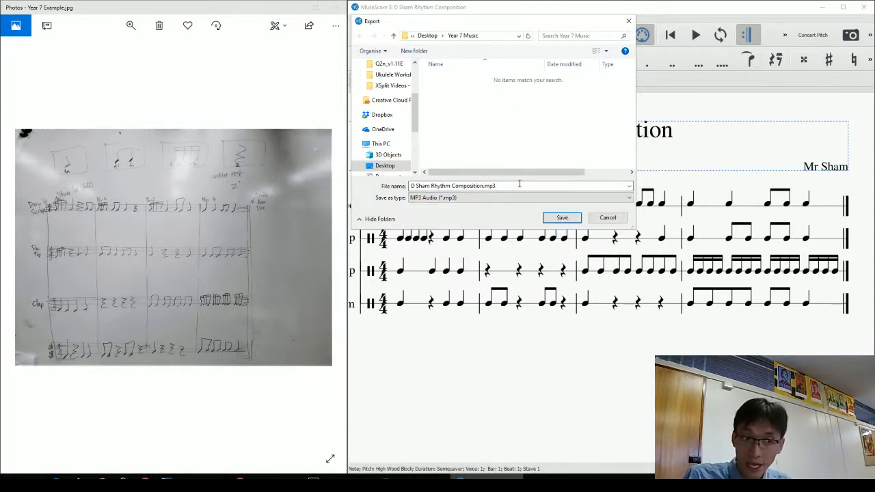
left_click(567, 217)
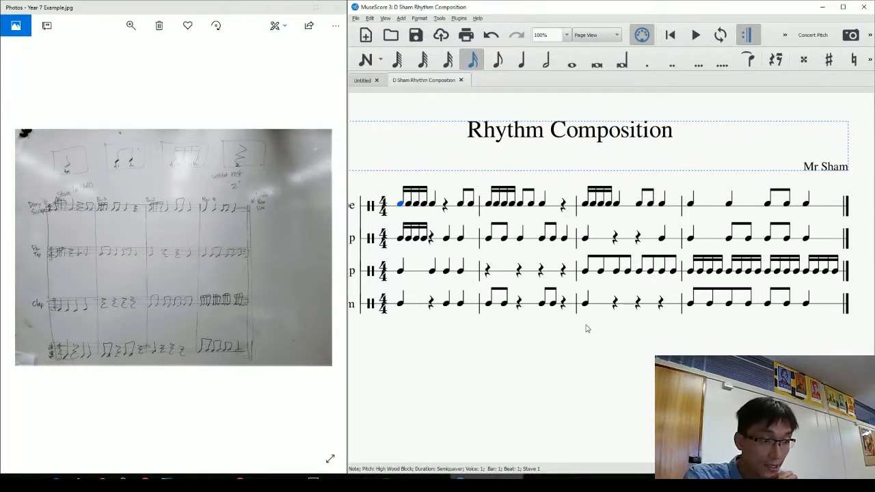
mouse_move(606, 375)
left_mouse_down()
mouse_move(632, 385)
mouse_move(556, 363)
mouse_move(625, 377)
mouse_move(607, 385)
left_mouse_up()
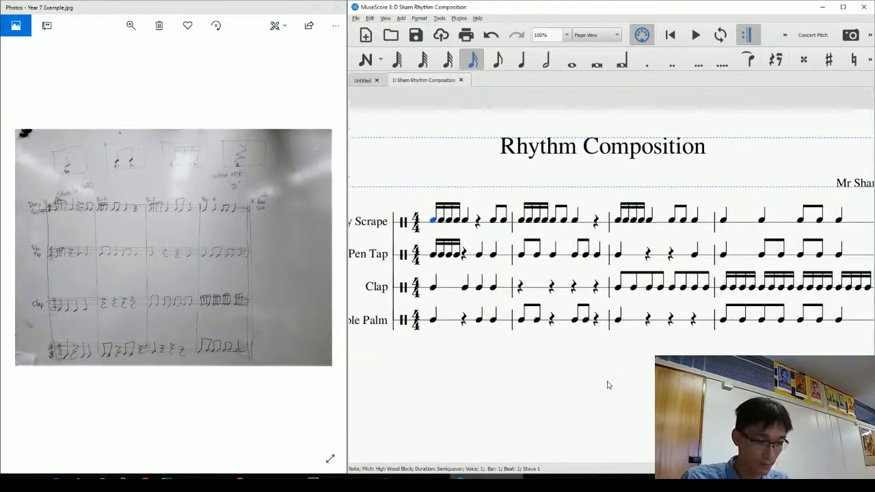